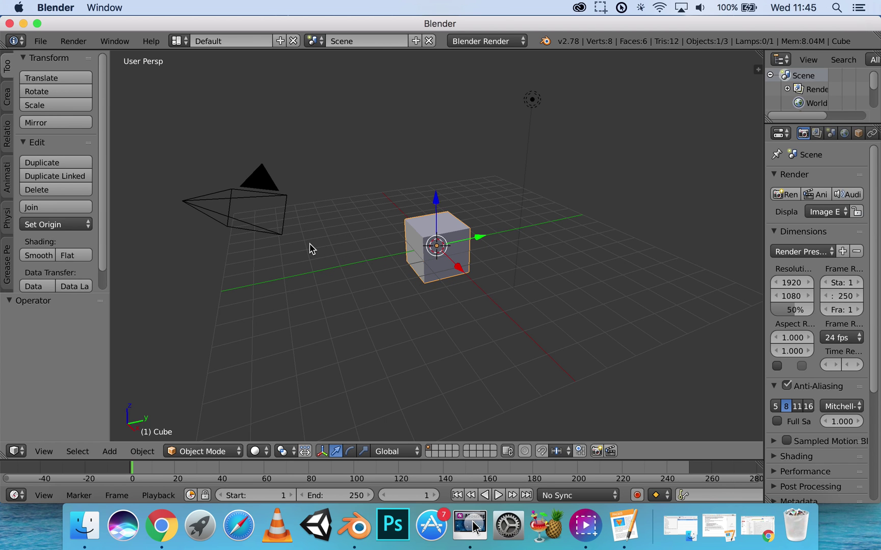
Select all the default objects in the scene and delete them.
{"action": "key", "text": "a"}
{"action": "key", "text": "a"}
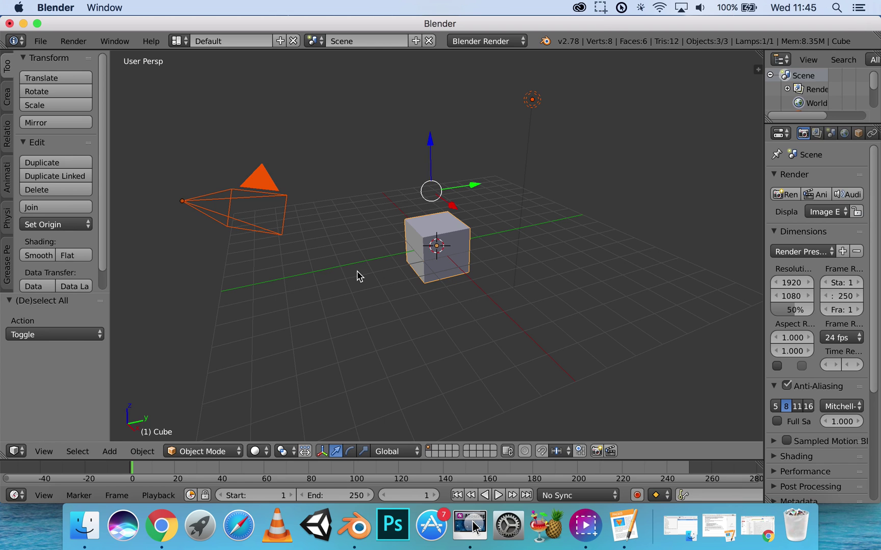
{"action": "key", "text": "x"}
{"action": "left_click", "coordinate": [414, 266]}
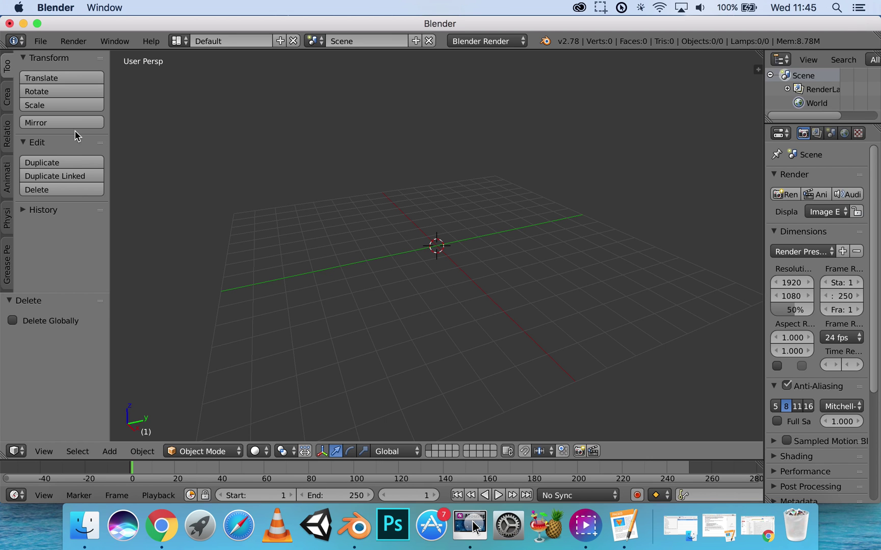
Add a cube mesh at the scene origin and set its radius to 5.
{"action": "left_click", "coordinate": [7, 97]}
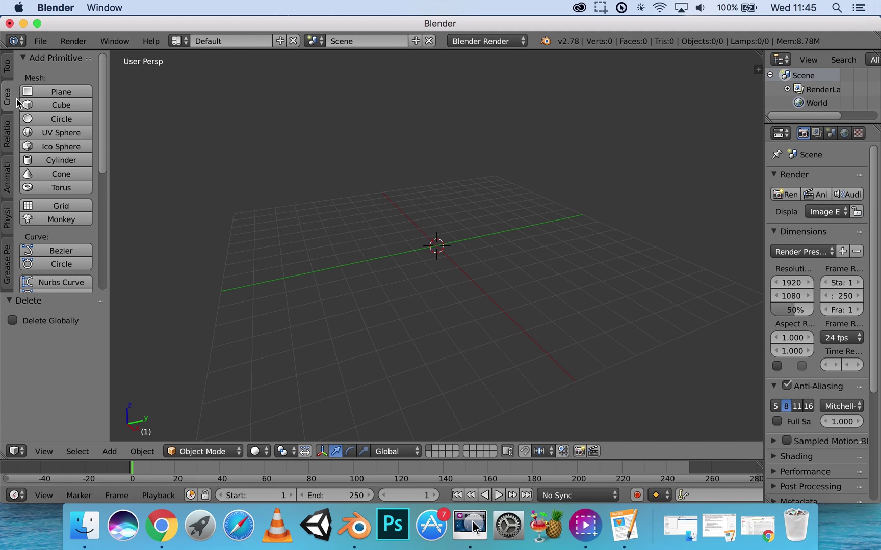
{"action": "left_click", "coordinate": [45, 110]}
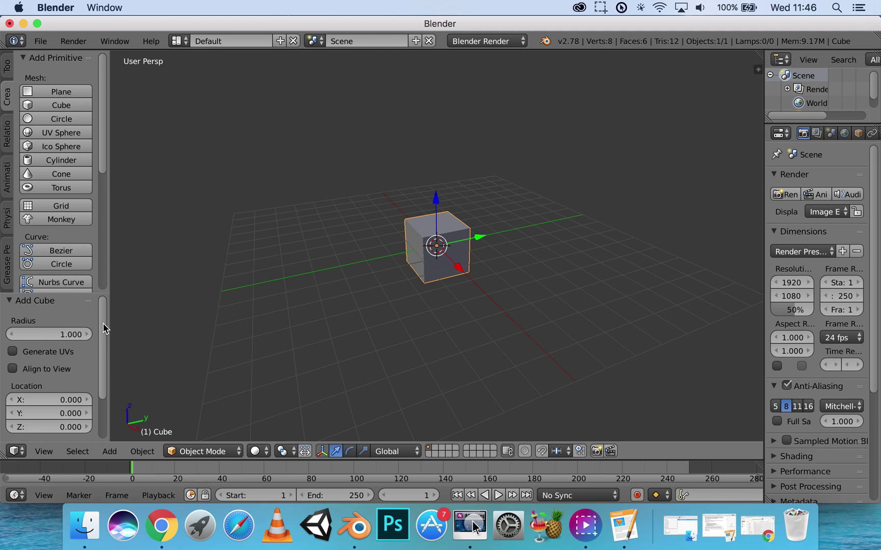
{"action": "left_click_drag", "start_coordinate": [103, 323], "coordinate": [99, 380]}
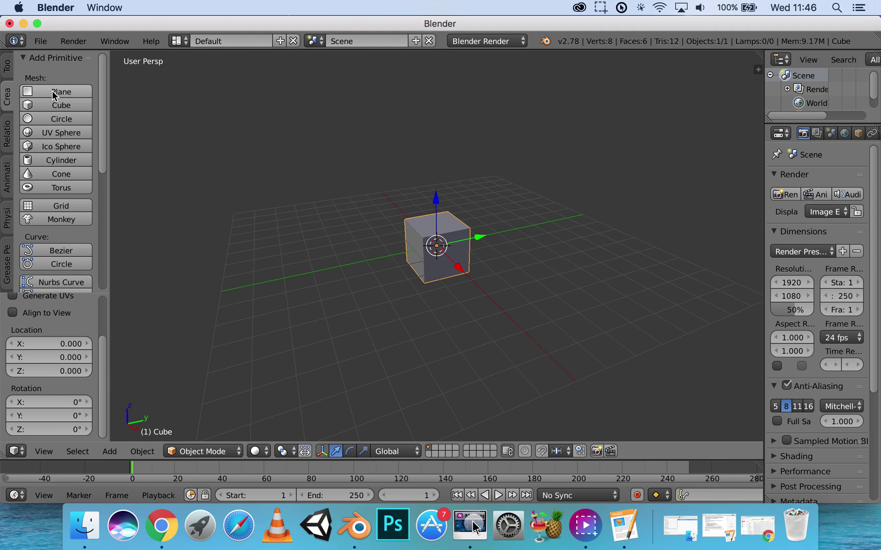
{"action": "mouse_move", "coordinate": [103, 373]}
{"action": "left_mouse_down"}
{"action": "mouse_move", "coordinate": [101, 363]}
{"action": "mouse_move", "coordinate": [101, 389]}
{"action": "left_mouse_up"}
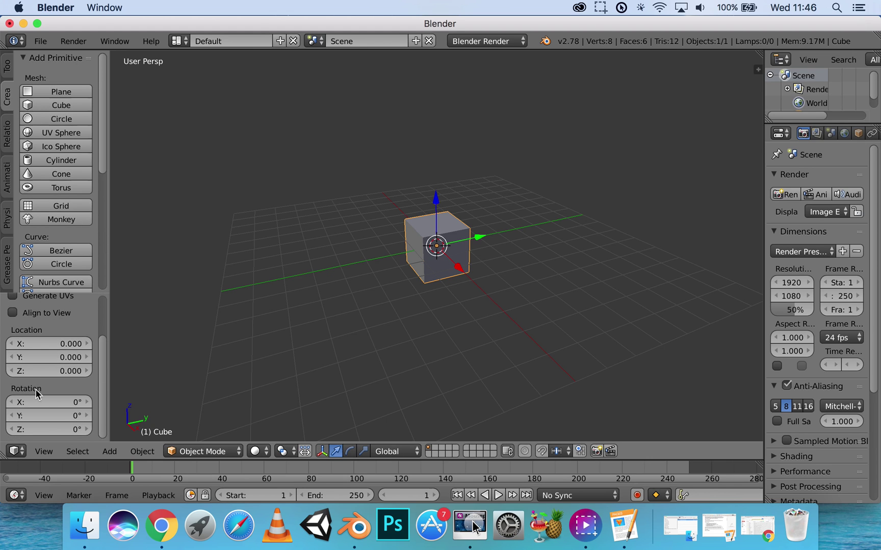
{"action": "mouse_move", "coordinate": [103, 350]}
{"action": "left_mouse_down"}
{"action": "mouse_move", "coordinate": [105, 314]}
{"action": "mouse_move", "coordinate": [102, 359]}
{"action": "left_mouse_up"}
{"action": "middle_click_drag", "start_coordinate": [338, 332], "coordinate": [359, 329]}
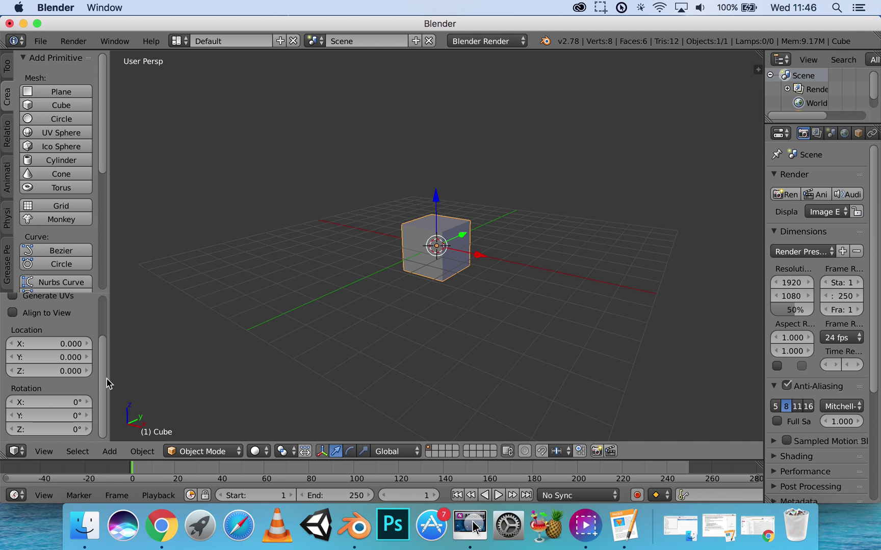
{"action": "scroll", "coordinate": [108, 362], "scroll_direction": "up", "scroll_amount": 1}
{"action": "scroll", "coordinate": [109, 359], "scroll_direction": "up", "scroll_amount": 4}
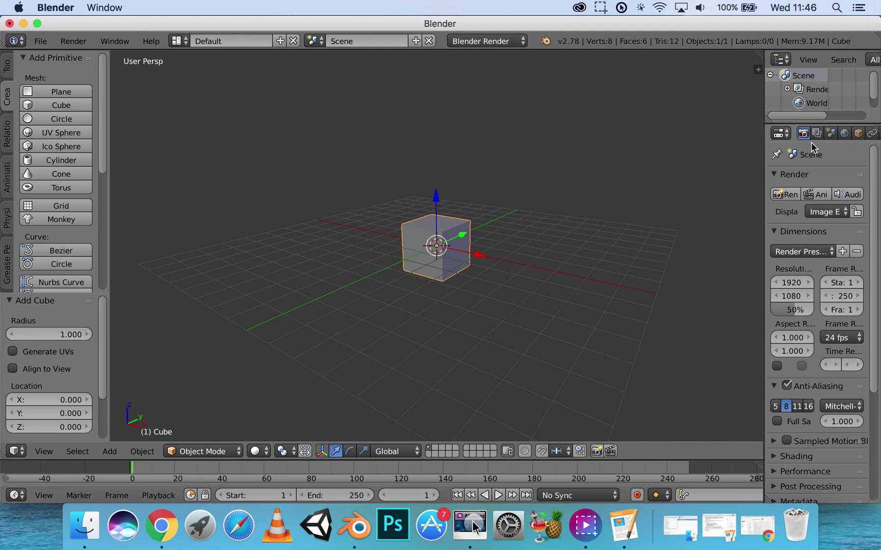
{"action": "left_click", "coordinate": [73, 335]}
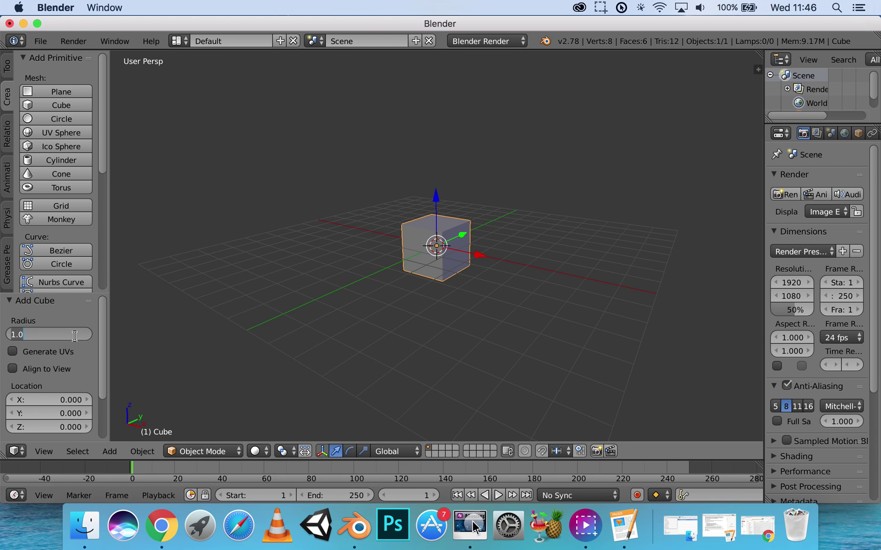
{"action": "type", "text": "5"}
{"action": "key", "text": "Return"}
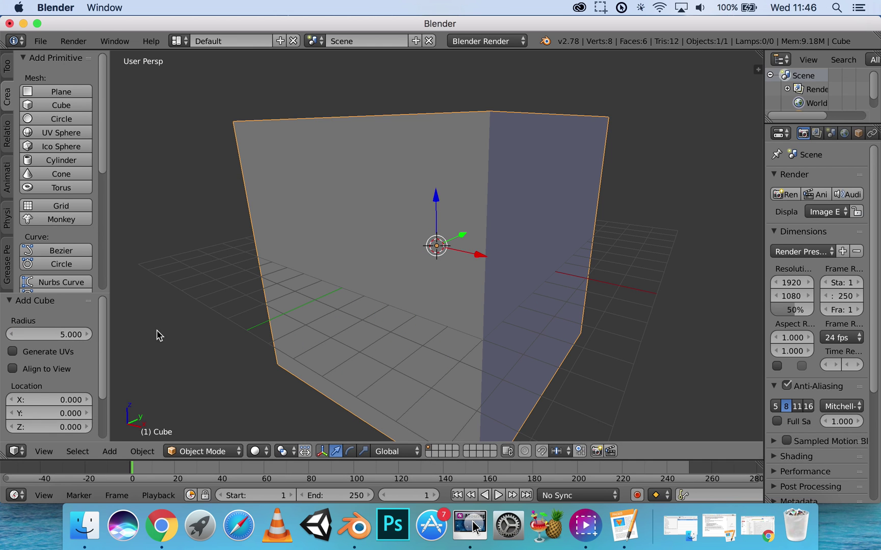
Set the cube's Y rotation to 45°.
{"action": "scroll", "coordinate": [99, 357], "scroll_direction": "down", "scroll_amount": 3}
{"action": "left_click", "coordinate": [74, 416]}
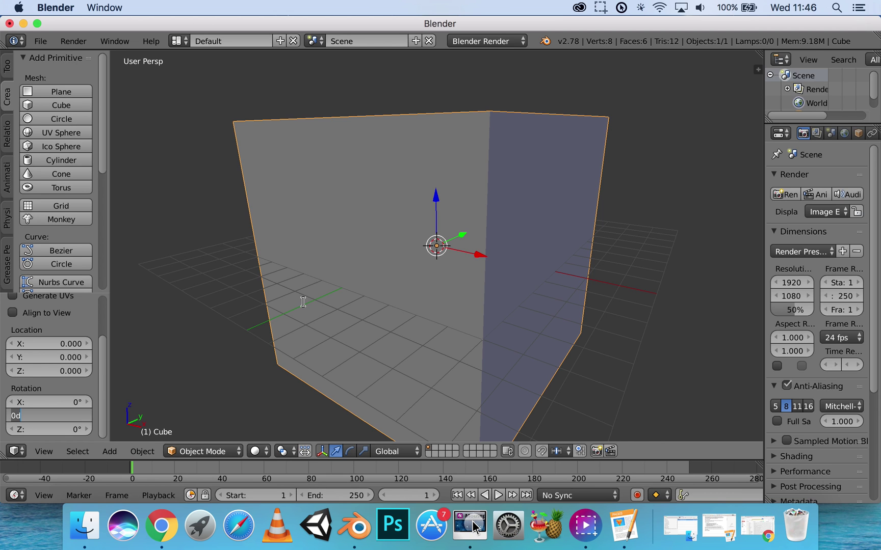
{"action": "type", "text": "45"}
{"action": "key", "text": "Return"}
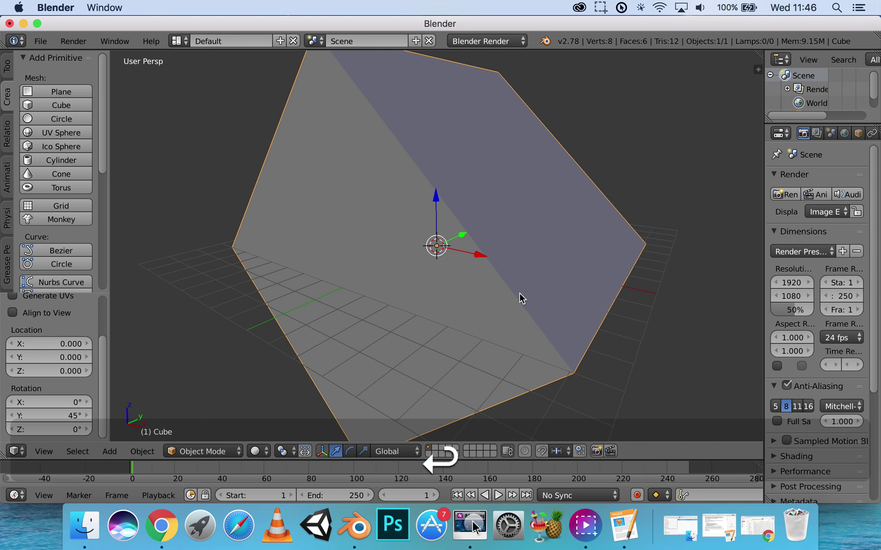
Delete the rotated cube from the scene.
{"action": "scroll", "coordinate": [510, 299], "scroll_direction": "down", "scroll_amount": 5}
{"action": "middle_click_drag", "start_coordinate": [507, 293], "coordinate": [469, 296]}
{"action": "scroll", "coordinate": [453, 287], "scroll_direction": "up", "scroll_amount": 3}
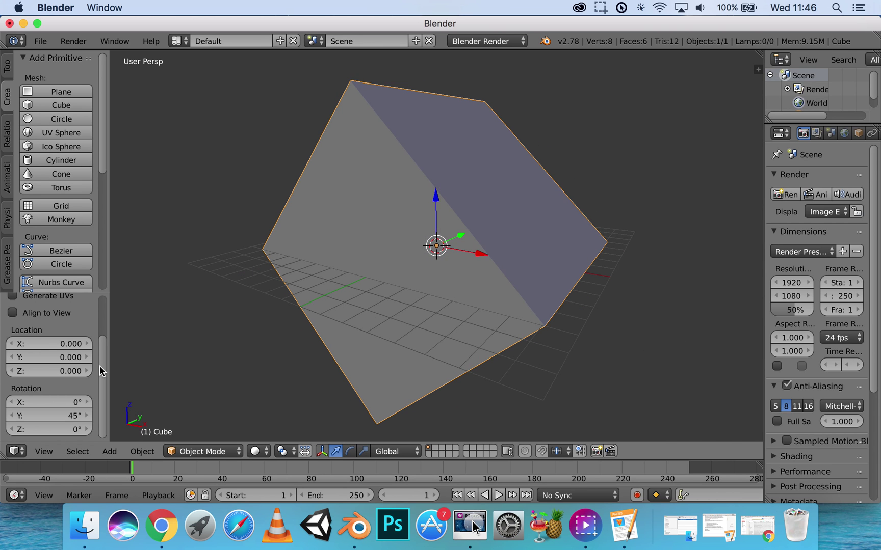
{"action": "middle_click_drag", "start_coordinate": [357, 367], "coordinate": [440, 289]}
{"action": "scroll", "coordinate": [440, 290], "scroll_direction": "up", "scroll_amount": 2}
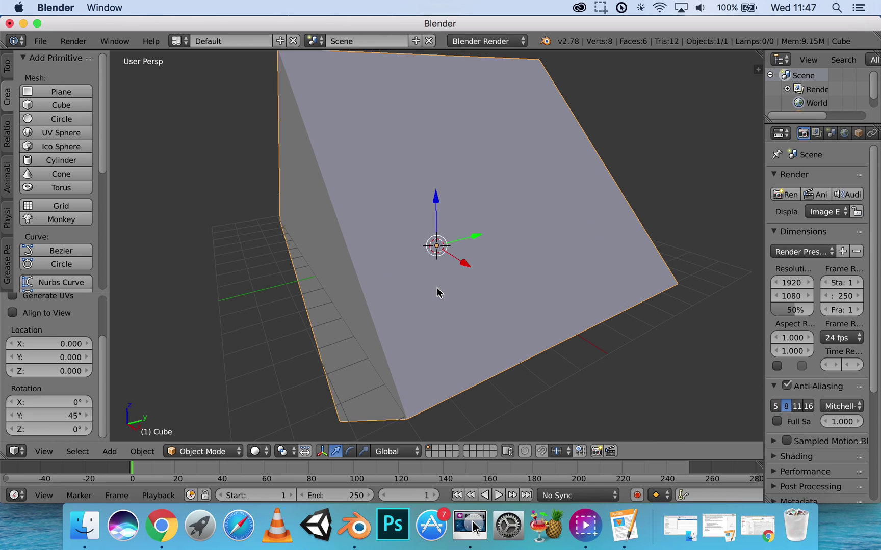
{"action": "key", "text": "x"}
{"action": "left_click", "coordinate": [437, 289]}
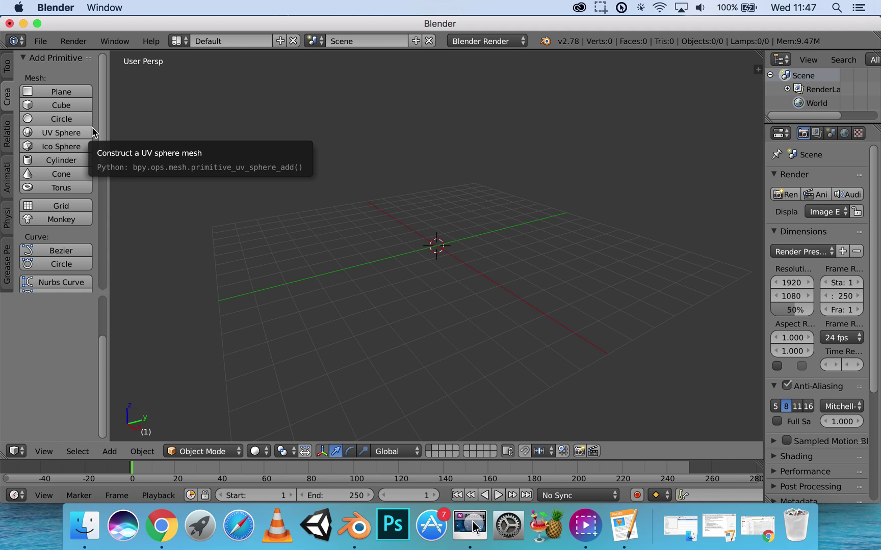
Add a UV sphere mesh at the scene origin and set its size to 5.
{"action": "left_click", "coordinate": [57, 133]}
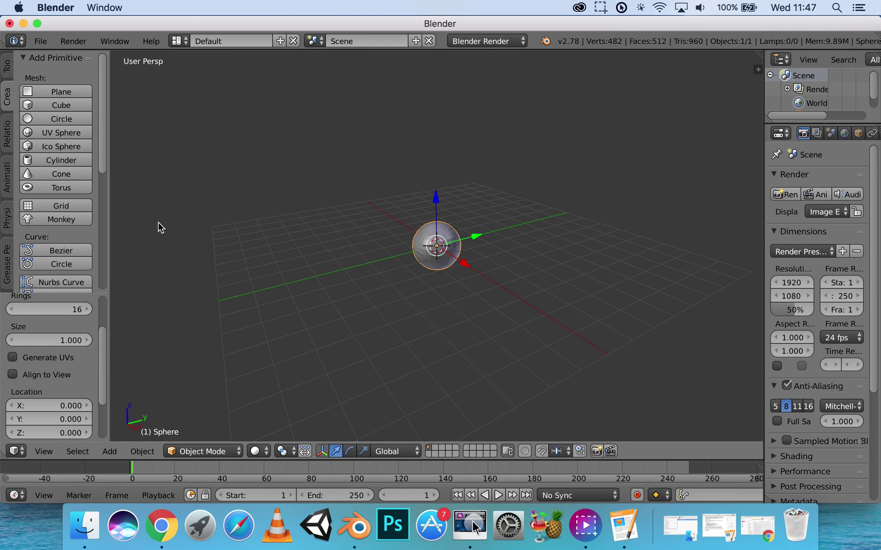
{"action": "scroll", "coordinate": [101, 393], "scroll_direction": "down", "scroll_amount": 3}
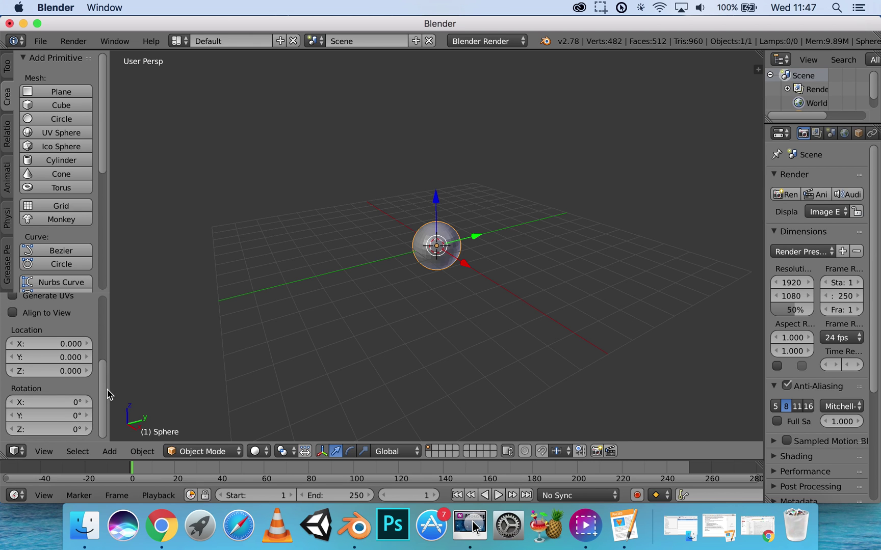
{"action": "scroll", "coordinate": [104, 392], "scroll_direction": "up", "scroll_amount": 5}
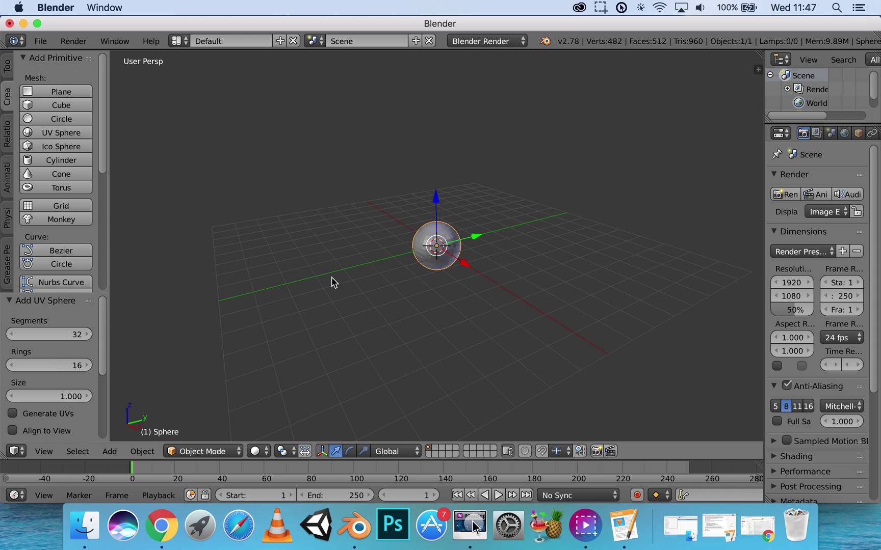
{"action": "scroll", "coordinate": [484, 217], "scroll_direction": "up", "scroll_amount": 7}
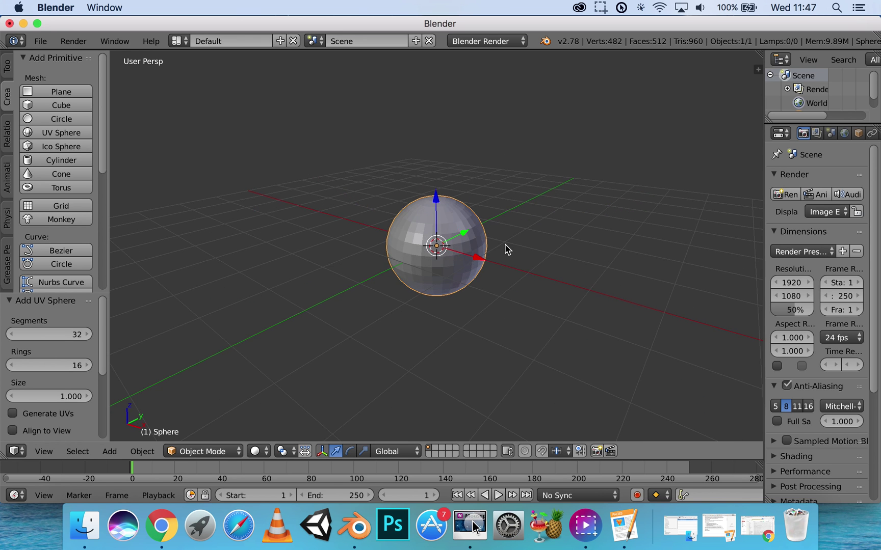
{"action": "middle_click_drag", "start_coordinate": [494, 268], "coordinate": [487, 310]}
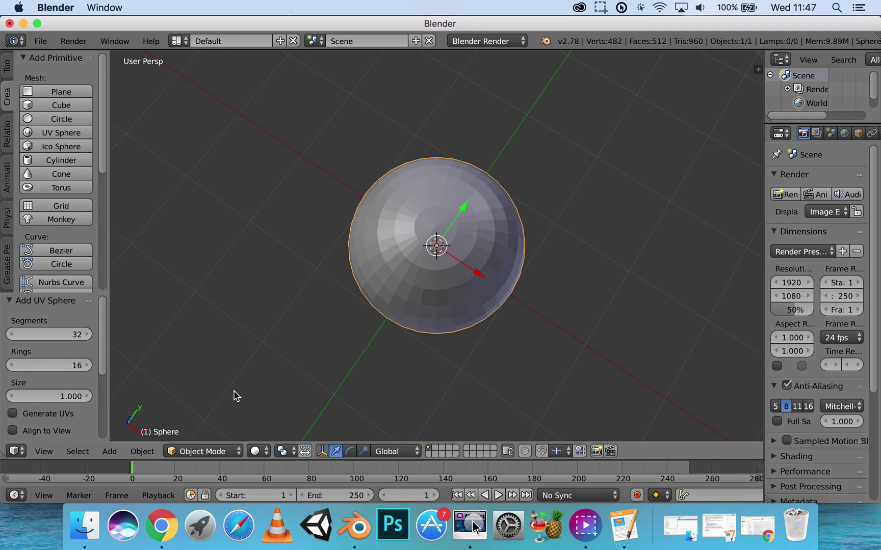
{"action": "middle_click_drag", "start_coordinate": [459, 338], "coordinate": [462, 320]}
{"action": "left_click", "coordinate": [66, 395]}
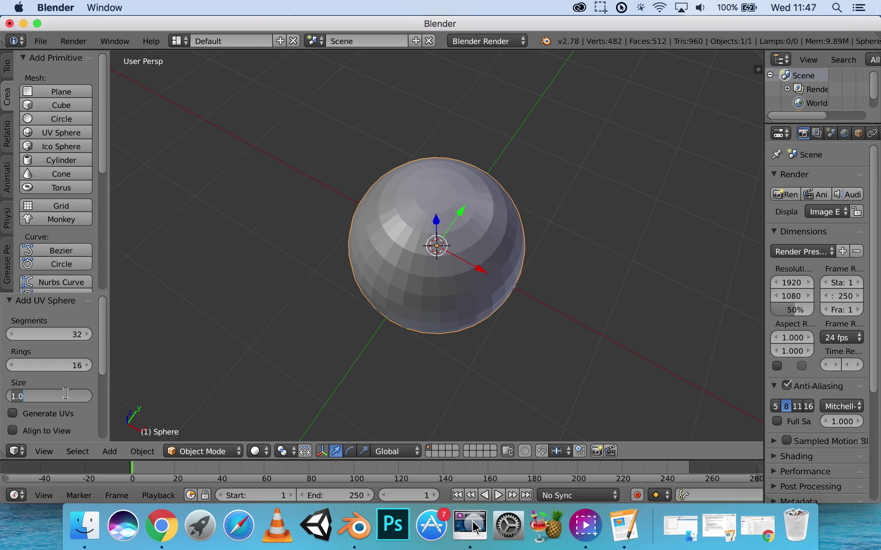
{"action": "type", "text": "5"}
{"action": "key", "text": "Return"}
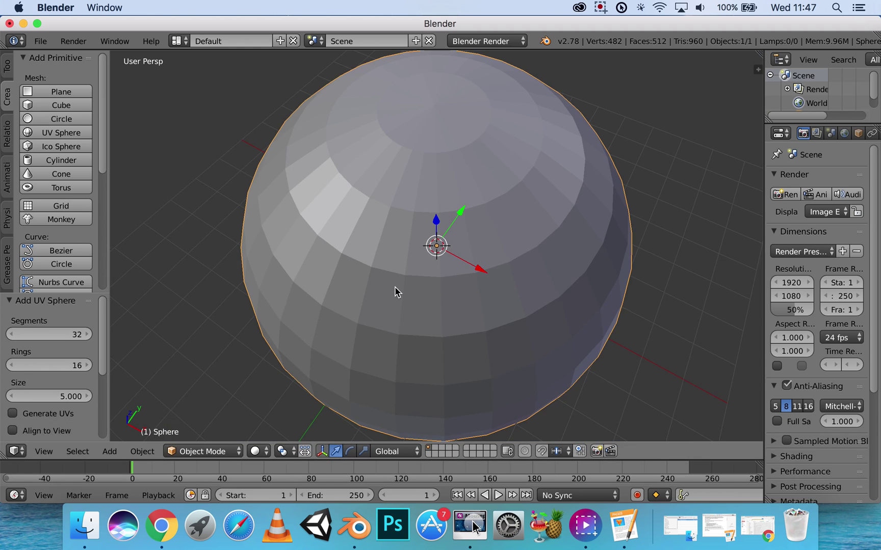
Switch the viewport to the top view in orthographic projection, showing the whole sphere.
{"action": "middle_click_drag", "start_coordinate": [395, 286], "coordinate": [394, 311]}
{"action": "scroll", "coordinate": [380, 278], "scroll_direction": "down", "scroll_amount": 3}
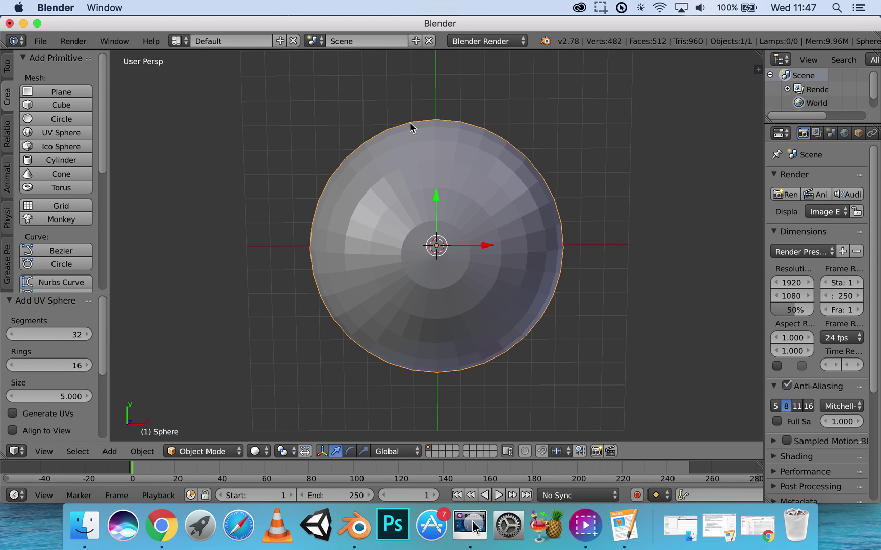
{"action": "middle_click_drag", "start_coordinate": [420, 221], "coordinate": [431, 218]}
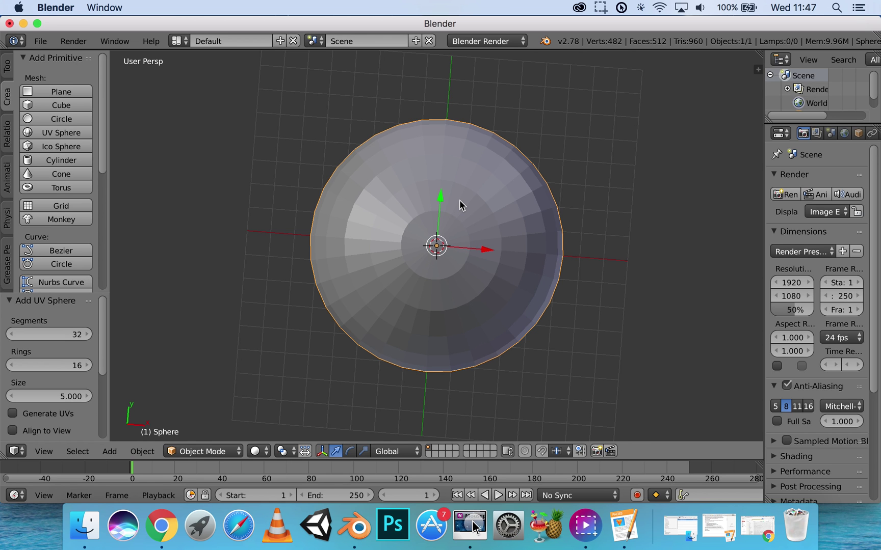
{"action": "key", "text": "7"}
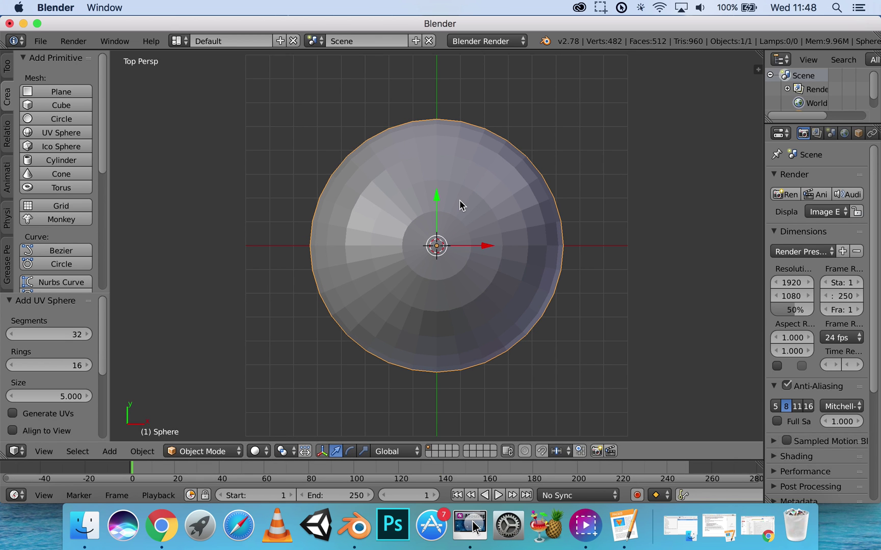
{"action": "key", "text": "5"}
{"action": "scroll", "coordinate": [468, 202], "scroll_direction": "up", "scroll_amount": 2}
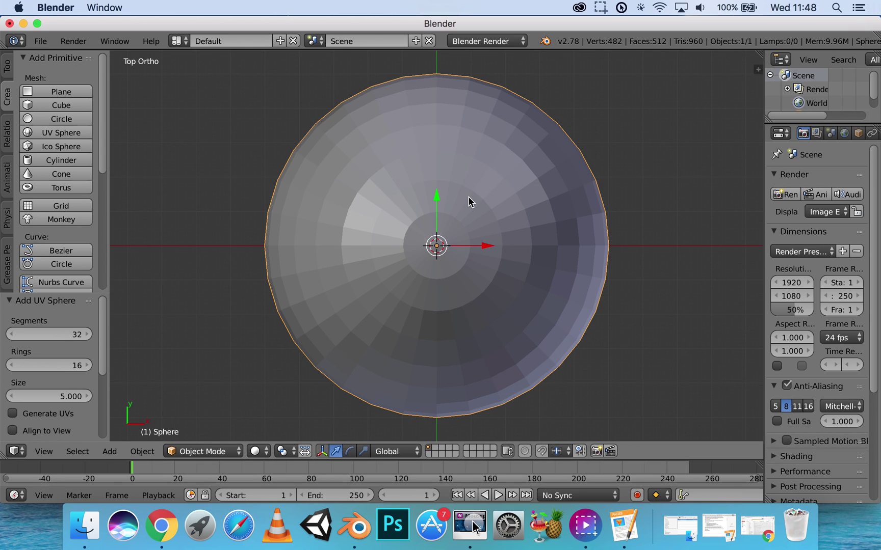
{"action": "key", "text": "7"}
{"action": "scroll", "coordinate": [469, 197], "scroll_direction": "down", "scroll_amount": 2}
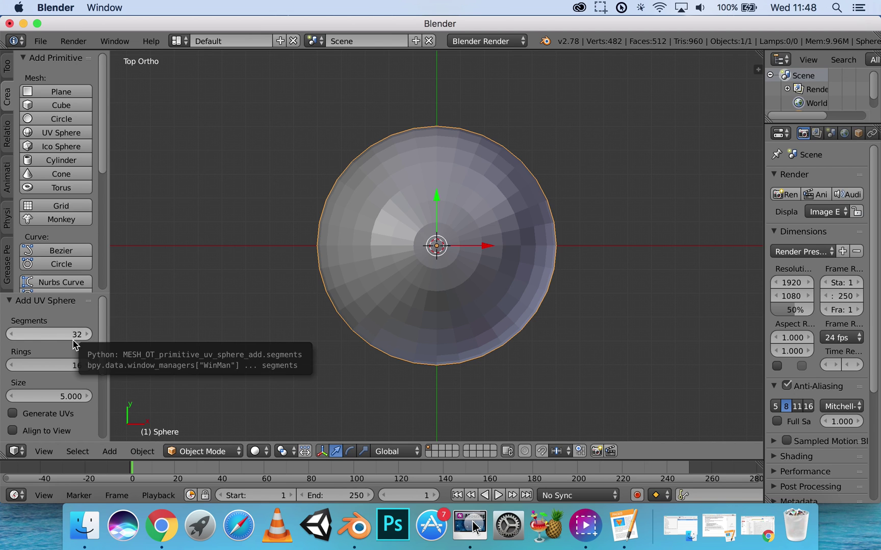
Reduce the UV sphere's segments one at a time down to 16.
{"action": "left_click", "coordinate": [12, 335]}
{"action": "left_click", "coordinate": [13, 336]}
{"action": "left_click", "coordinate": [13, 336]}
{"action": "left_click", "coordinate": [13, 336]}
{"action": "left_click", "coordinate": [12, 337]}
{"action": "left_click", "coordinate": [12, 336]}
{"action": "left_click", "coordinate": [12, 336]}
{"action": "left_click", "coordinate": [13, 337]}
{"action": "left_click", "coordinate": [13, 336]}
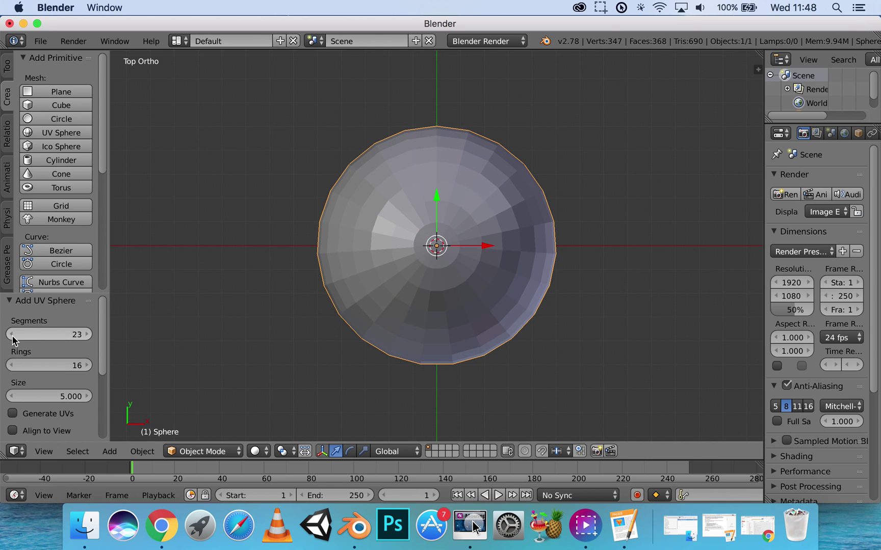
{"action": "left_click", "coordinate": [12, 335]}
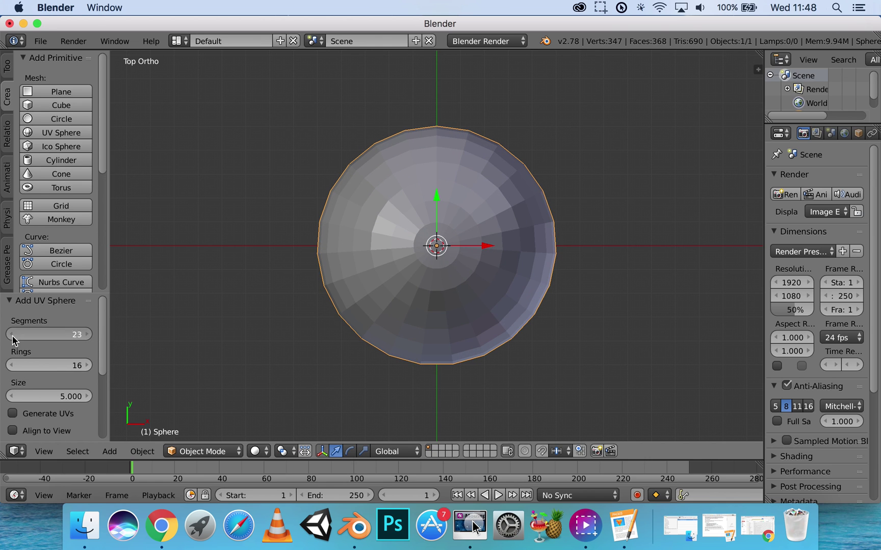
{"action": "left_click", "coordinate": [12, 335]}
{"action": "left_click", "coordinate": [13, 335]}
{"action": "left_click", "coordinate": [12, 335]}
{"action": "left_click", "coordinate": [12, 334]}
{"action": "left_click", "coordinate": [12, 335]}
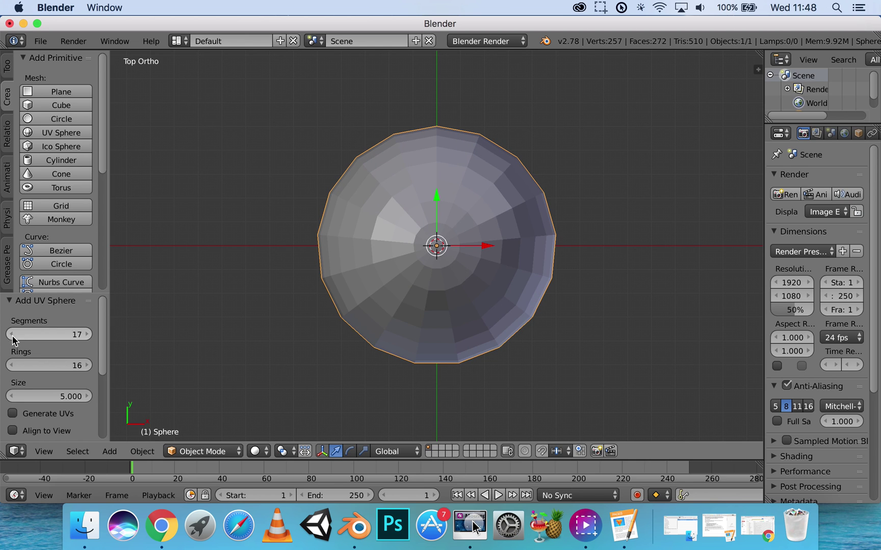
{"action": "left_click", "coordinate": [19, 332]}
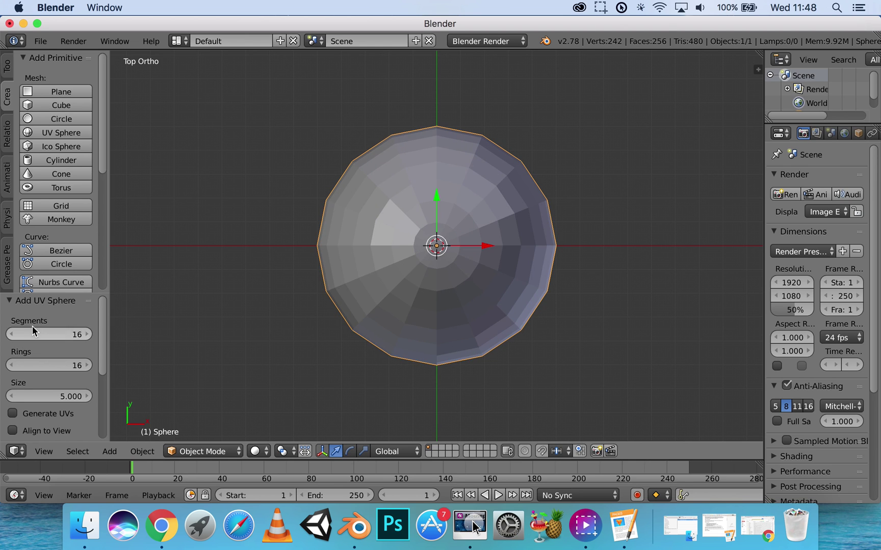
Set the UV sphere's segments to 50.
{"action": "left_click", "coordinate": [76, 334]}
{"action": "type", "text": "50"}
{"action": "key", "text": "Return"}
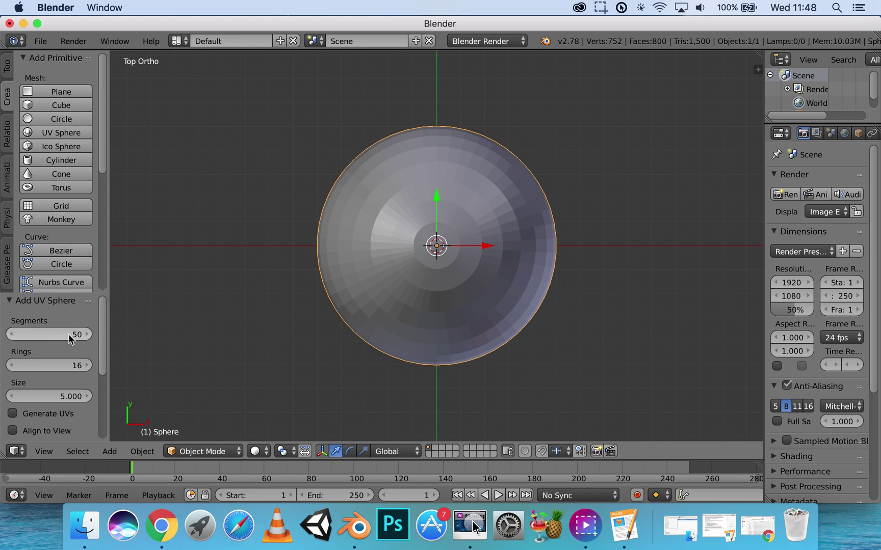
{"action": "middle_click_drag", "start_coordinate": [352, 324], "coordinate": [358, 328]}
{"action": "middle_click_drag", "start_coordinate": [341, 266], "coordinate": [337, 257]}
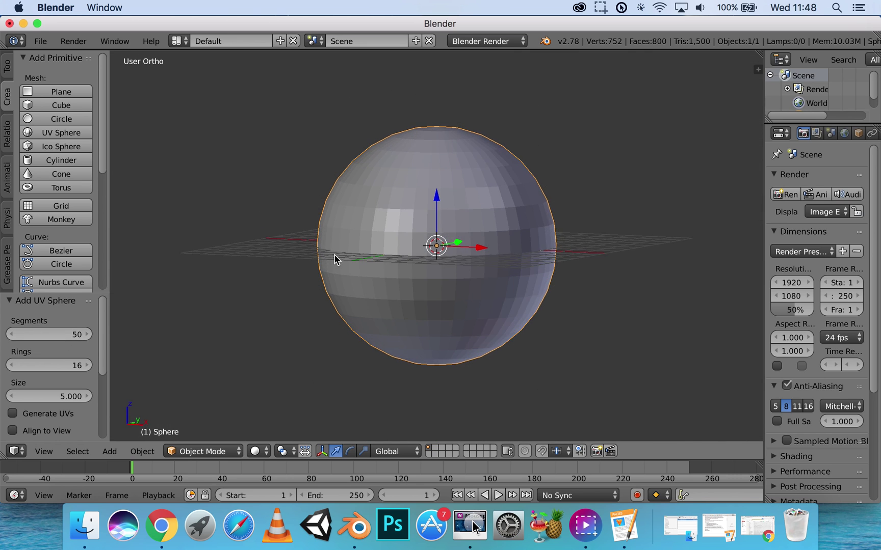
{"action": "scroll", "coordinate": [329, 275], "scroll_direction": "up", "scroll_amount": 1}
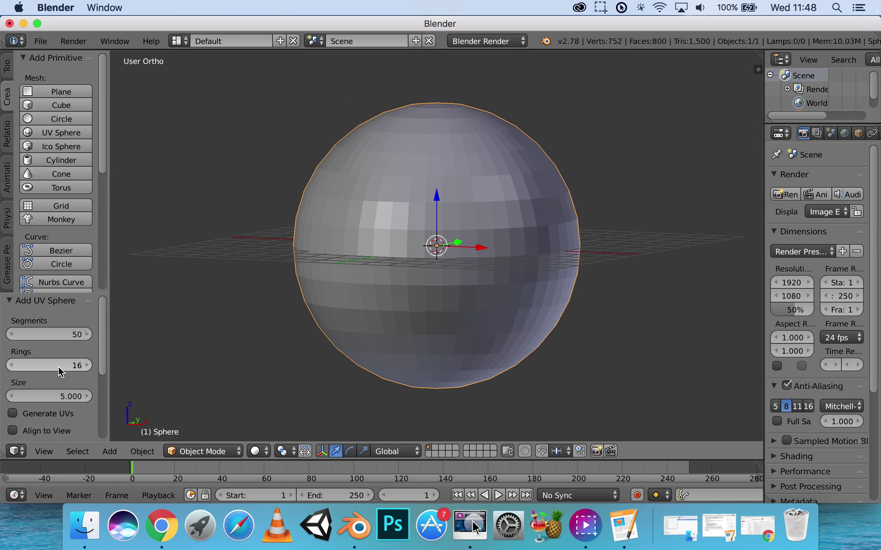
{"action": "middle_click_drag", "start_coordinate": [391, 179], "coordinate": [398, 169]}
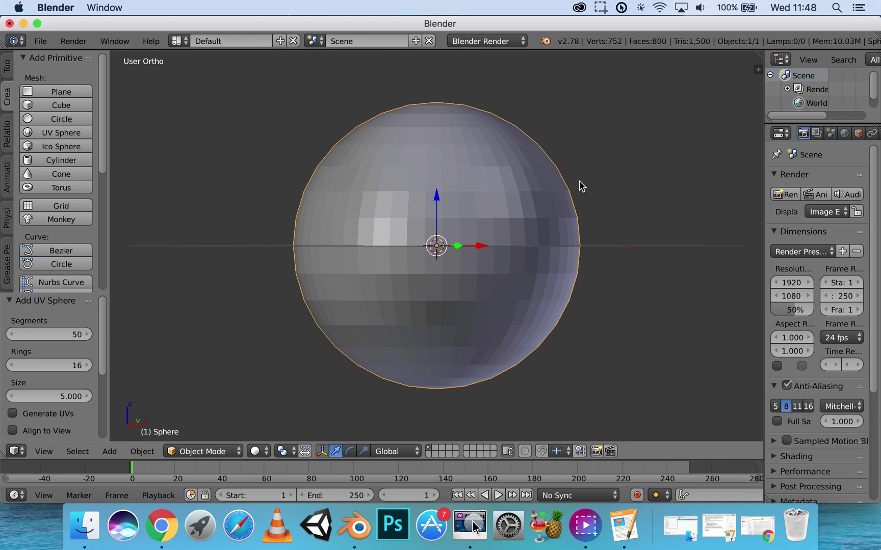
Reduce the UV sphere's rings one at a time down to 10.
{"action": "middle_click_drag", "start_coordinate": [582, 186], "coordinate": [503, 201]}
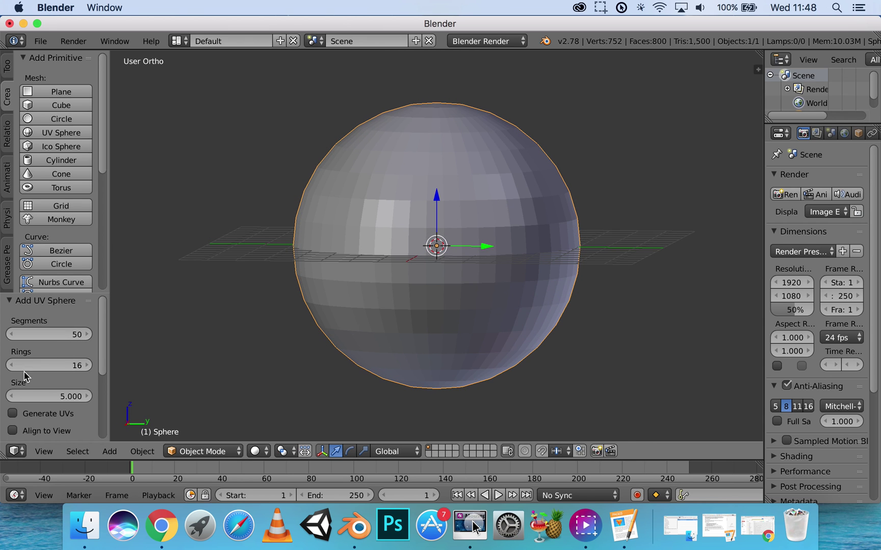
{"action": "left_click", "coordinate": [10, 366]}
{"action": "left_click", "coordinate": [10, 366]}
{"action": "left_click", "coordinate": [11, 366]}
{"action": "left_click", "coordinate": [10, 365]}
{"action": "left_click", "coordinate": [10, 366]}
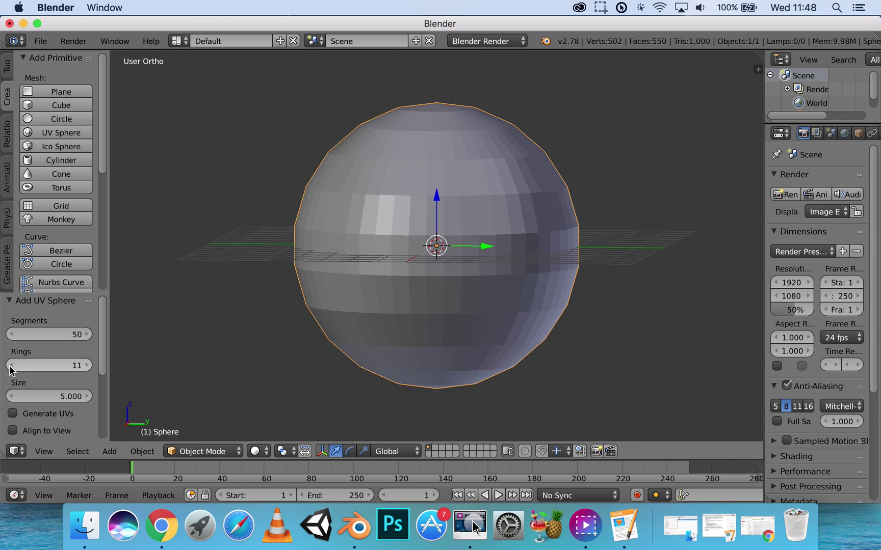
{"action": "left_click", "coordinate": [10, 366]}
{"action": "middle_click_drag", "start_coordinate": [337, 312], "coordinate": [346, 230]}
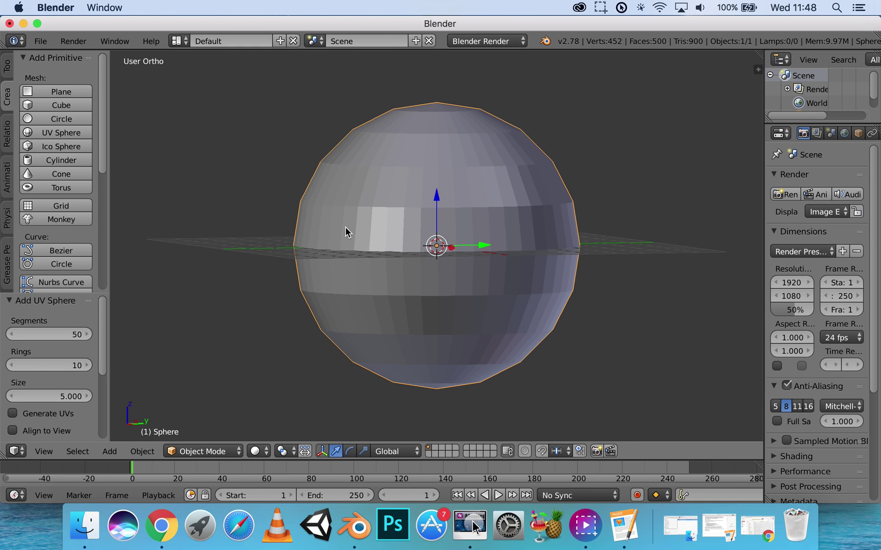
{"action": "middle_click_drag", "start_coordinate": [323, 166], "coordinate": [310, 163]}
Switch to the right orthographic view and set the UV sphere's rings to 50.
{"action": "key", "text": "3"}
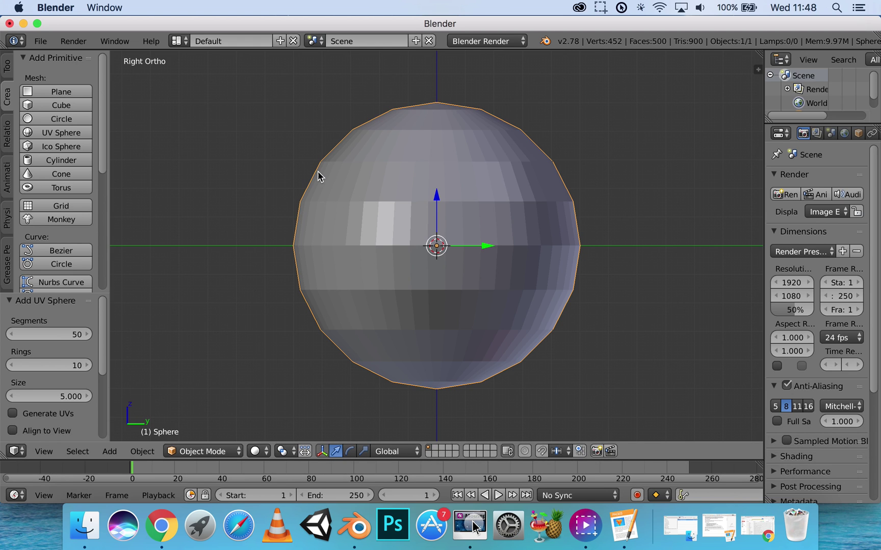
{"action": "left_click", "coordinate": [71, 365]}
{"action": "type", "text": "50"}
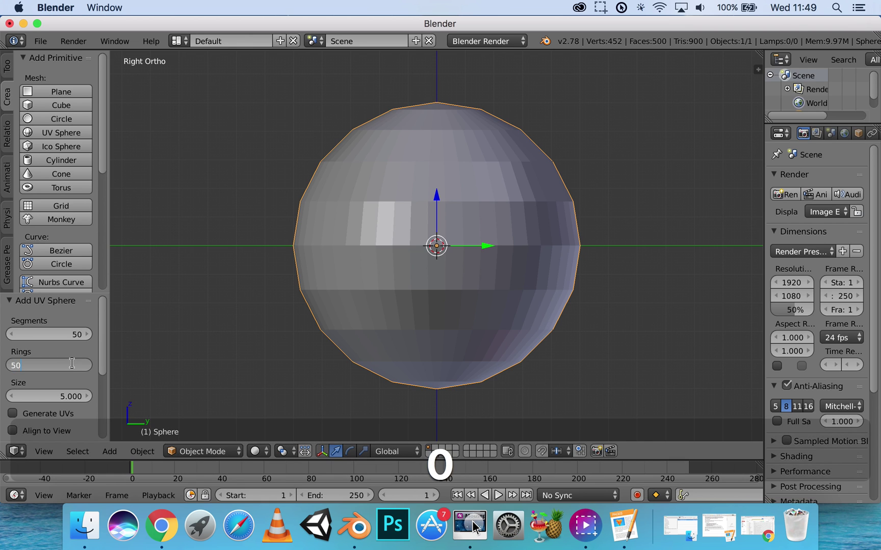
{"action": "key", "text": "Return"}
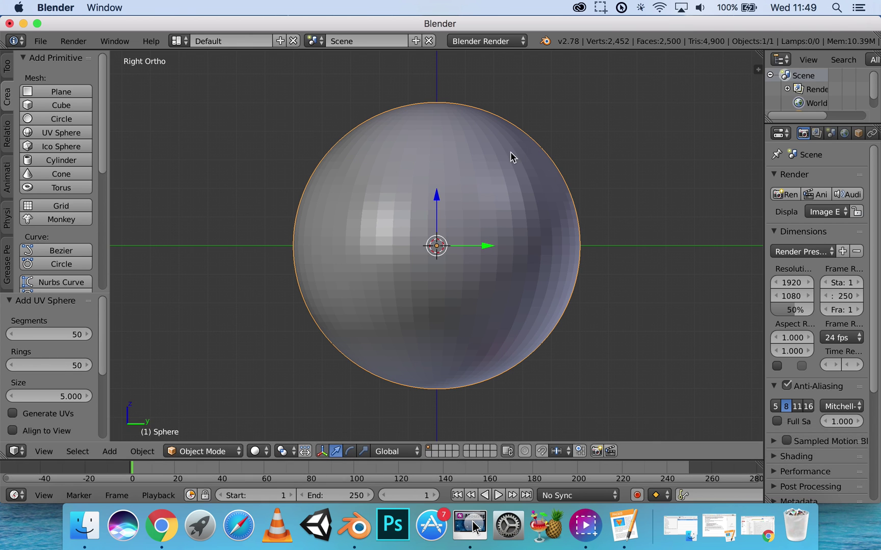
{"action": "middle_click_drag", "start_coordinate": [453, 138], "coordinate": [470, 183]}
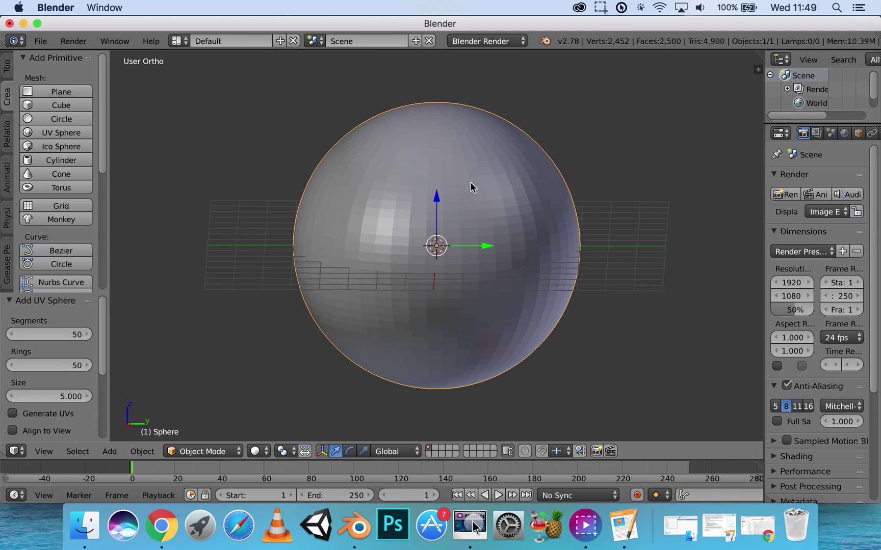
Delete the UV sphere from the scene.
{"action": "middle_click_drag", "start_coordinate": [543, 198], "coordinate": [583, 232]}
{"action": "key", "text": "x"}
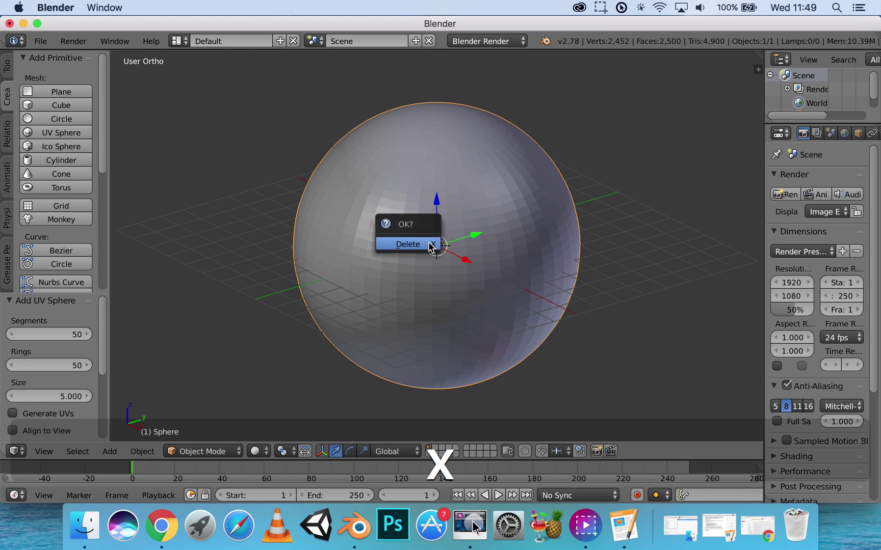
{"action": "left_click", "coordinate": [425, 246]}
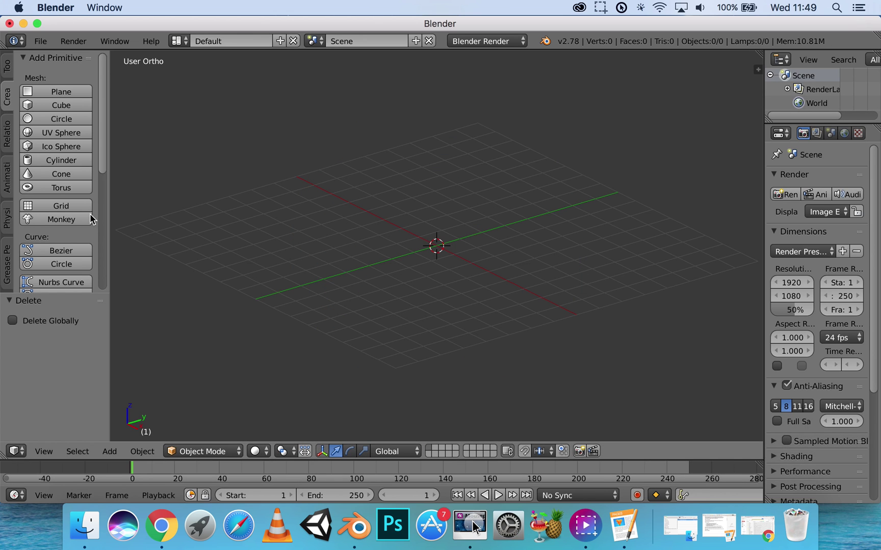
Add a cylinder mesh at the scene origin and inspect its cap and side faces up close.
{"action": "left_click", "coordinate": [50, 161]}
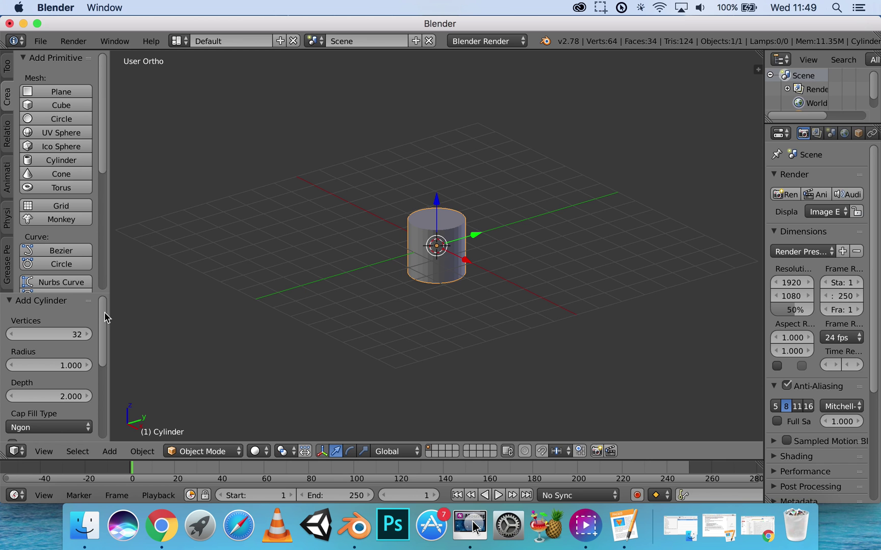
{"action": "scroll", "coordinate": [454, 270], "scroll_direction": "up", "scroll_amount": 5}
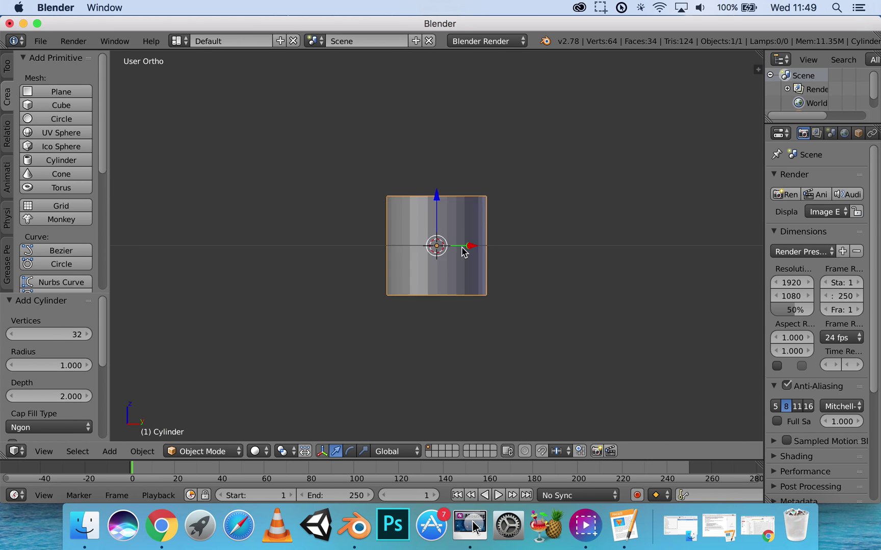
{"action": "scroll", "coordinate": [458, 279], "scroll_direction": "up", "scroll_amount": 3}
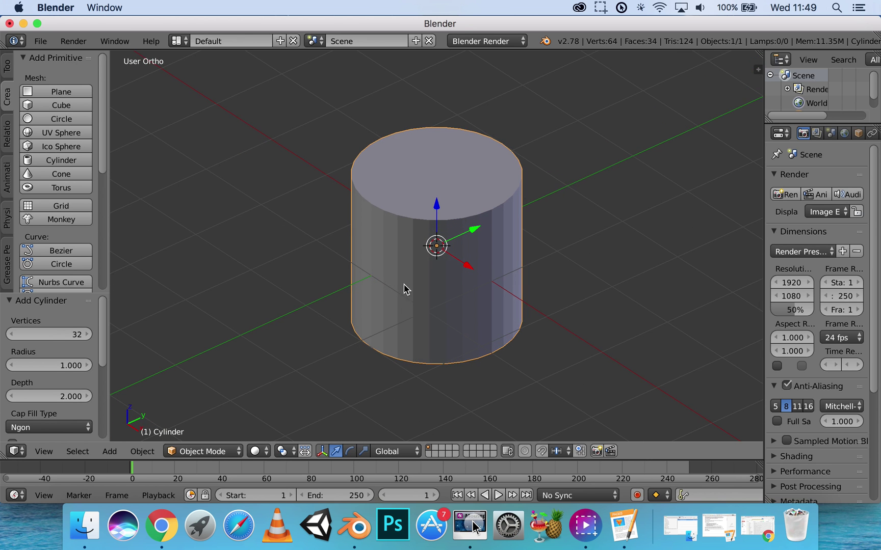
{"action": "middle_click_drag", "start_coordinate": [436, 231], "coordinate": [447, 212]}
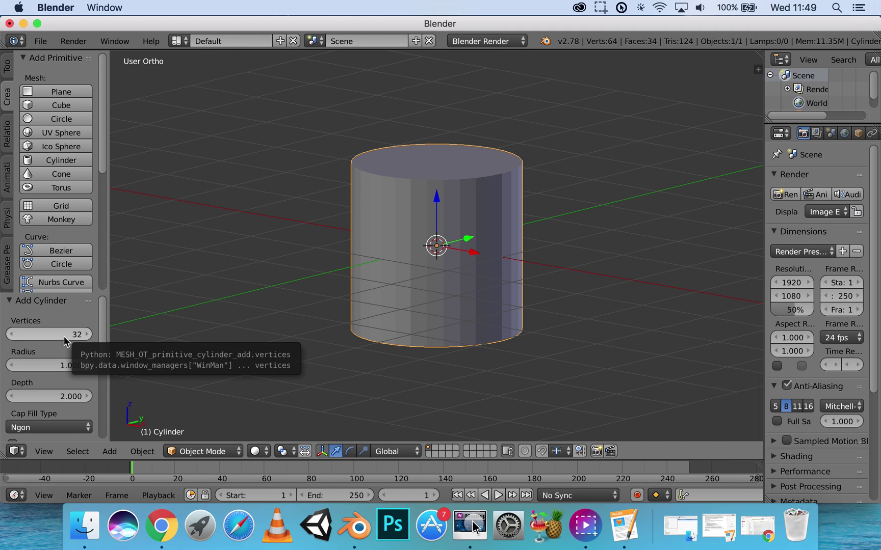
{"action": "middle_click_drag", "start_coordinate": [260, 299], "coordinate": [289, 324]}
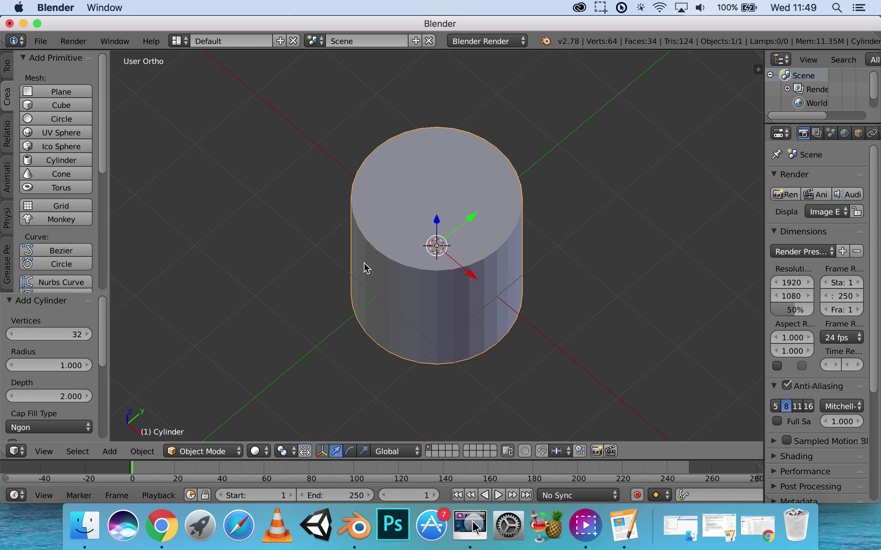
{"action": "middle_click_drag", "start_coordinate": [363, 265], "coordinate": [388, 291]}
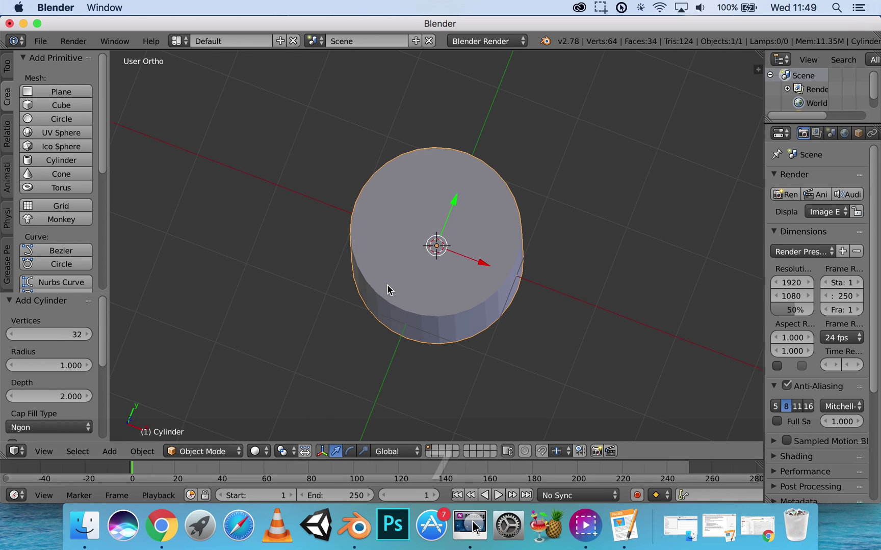
Switch to the top orthographic view and lower the cylinder's vertices to 16.
{"action": "key", "text": "7"}
{"action": "scroll", "coordinate": [392, 249], "scroll_direction": "up", "scroll_amount": 3}
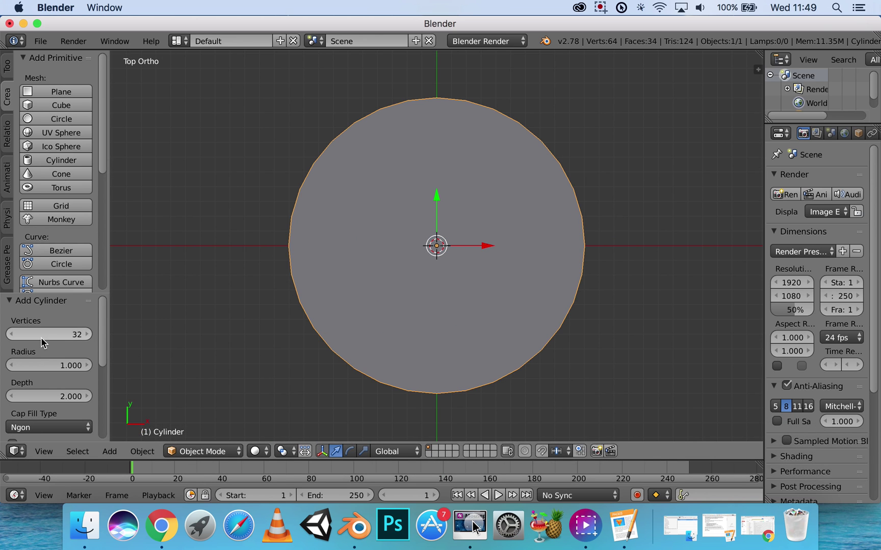
{"action": "left_click", "coordinate": [15, 336]}
{"action": "left_click", "coordinate": [16, 336]}
{"action": "left_click", "coordinate": [15, 336]}
{"action": "left_click", "coordinate": [15, 336]}
{"action": "left_click", "coordinate": [15, 336]}
{"action": "double_click", "coordinate": [15, 336]}
{"action": "left_click", "coordinate": [72, 332]}
{"action": "type", "text": "1"}
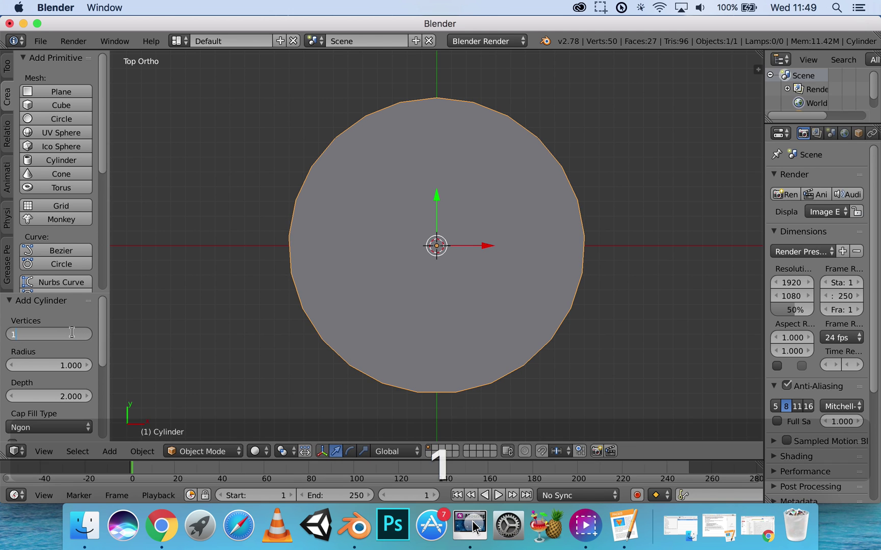
{"action": "type", "text": "6"}
{"action": "key", "text": "Return"}
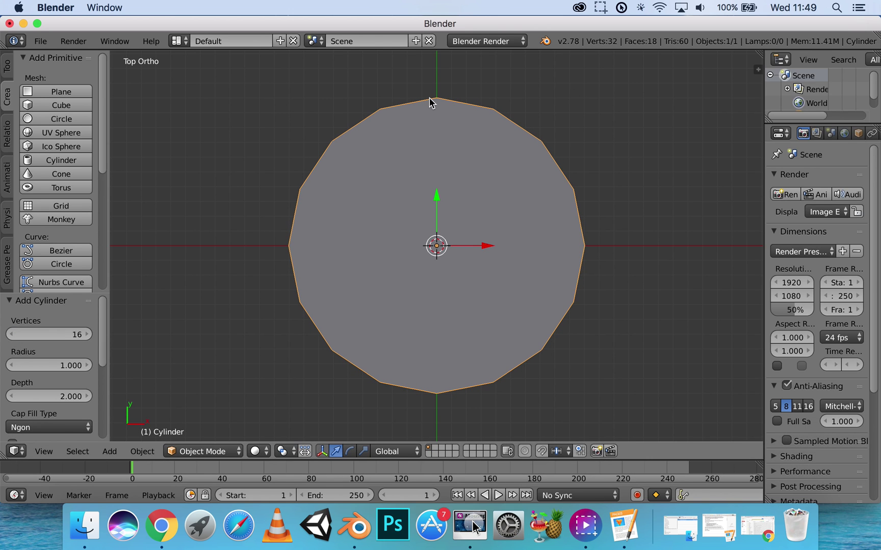
Set the cylinder's vertices to 50 and view the smoother side from an angle.
{"action": "left_click", "coordinate": [74, 334]}
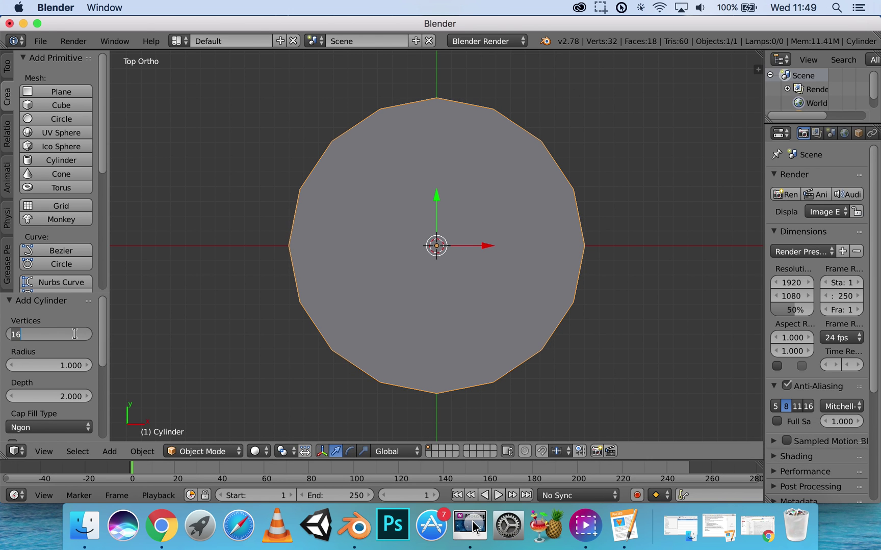
{"action": "type", "text": "50"}
{"action": "key", "text": "Return"}
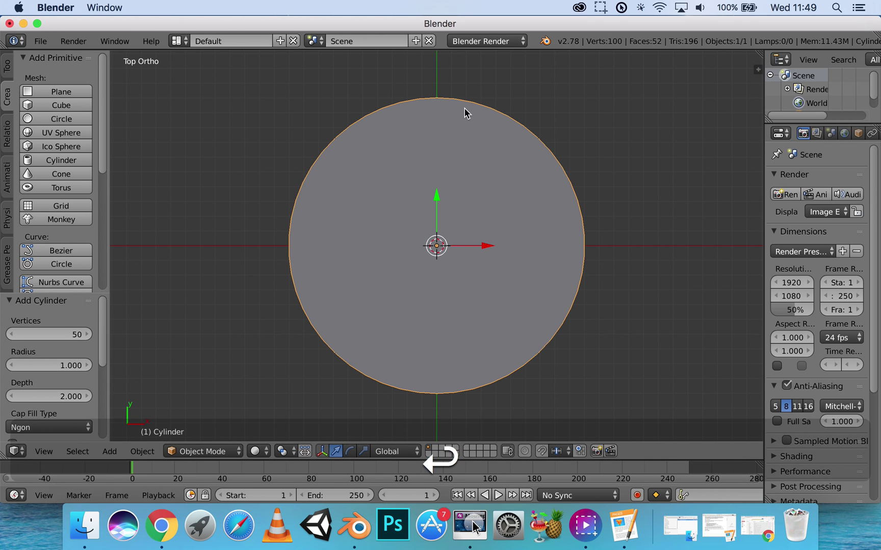
{"action": "middle_click_drag", "start_coordinate": [597, 276], "coordinate": [558, 210]}
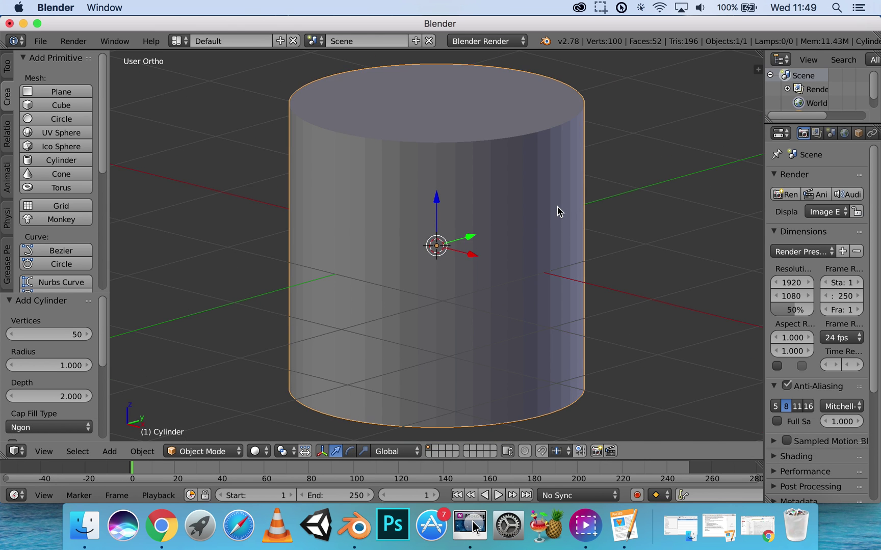
Increase the cylinder's radius in small increments to 1.040.
{"action": "scroll", "coordinate": [555, 214], "scroll_direction": "down", "scroll_amount": 2}
{"action": "left_click", "coordinate": [89, 370]}
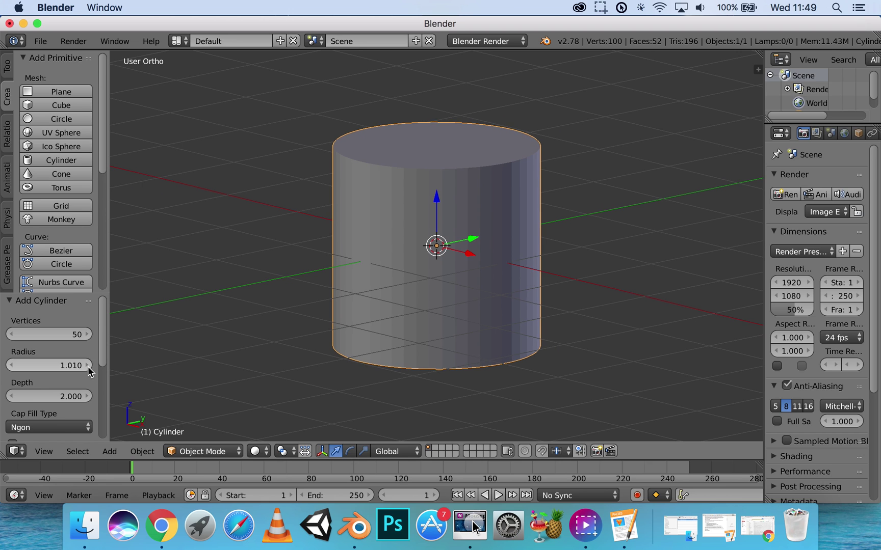
{"action": "left_click", "coordinate": [88, 368]}
{"action": "left_click", "coordinate": [88, 368]}
{"action": "left_click", "coordinate": [88, 368]}
{"action": "middle_click_drag", "start_coordinate": [380, 268], "coordinate": [377, 288]}
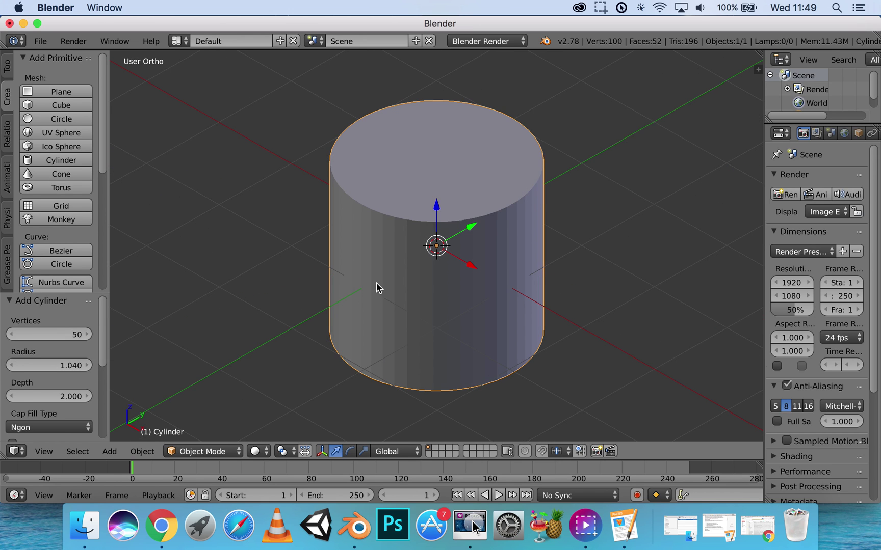
Set the cylinder's radius to 50.
{"action": "left_click", "coordinate": [71, 364]}
{"action": "type", "text": "50"}
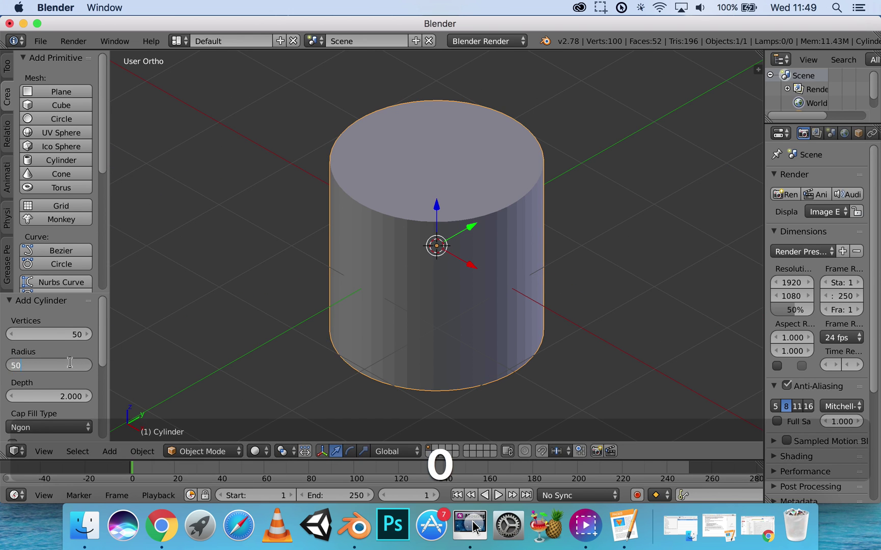
{"action": "key", "text": "Return"}
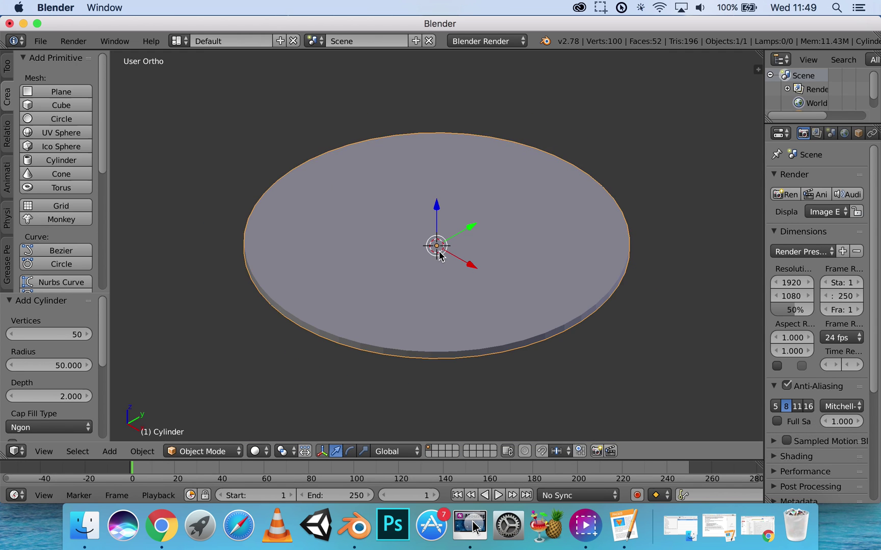
{"action": "middle_click_drag", "start_coordinate": [439, 252], "coordinate": [412, 251]}
{"action": "scroll", "coordinate": [412, 252], "scroll_direction": "up", "scroll_amount": 3}
Set the cylinder's radius to 10.
{"action": "left_click", "coordinate": [66, 365]}
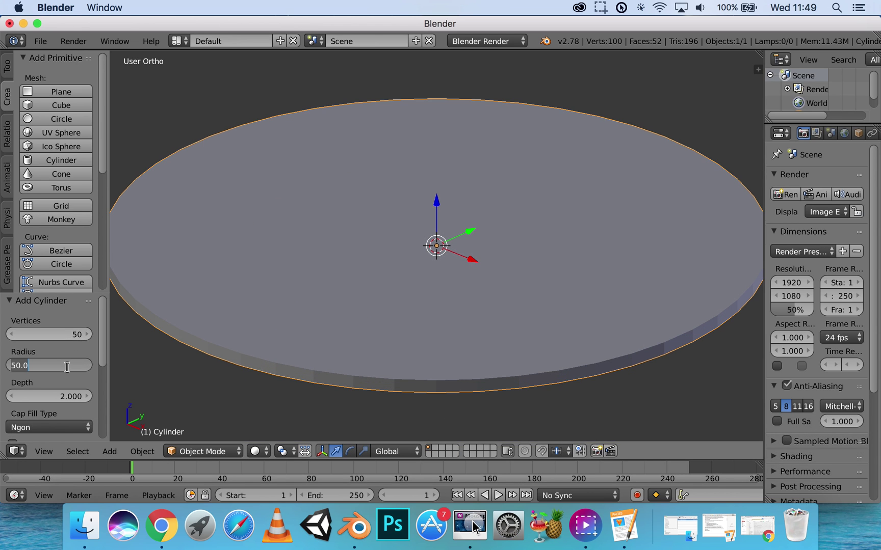
{"action": "type", "text": "10"}
{"action": "key", "text": "Return"}
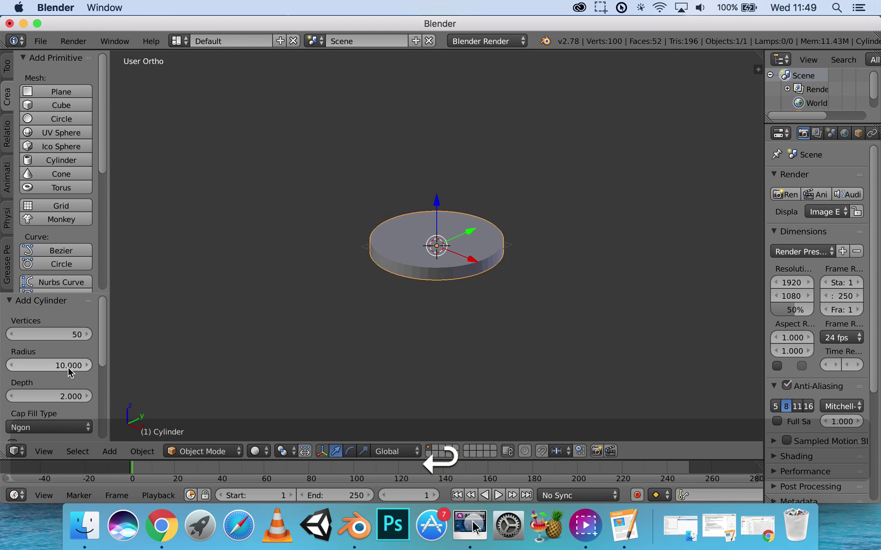
{"action": "scroll", "coordinate": [463, 282], "scroll_direction": "up", "scroll_amount": 3}
{"action": "middle_click_drag", "start_coordinate": [470, 291], "coordinate": [431, 263]}
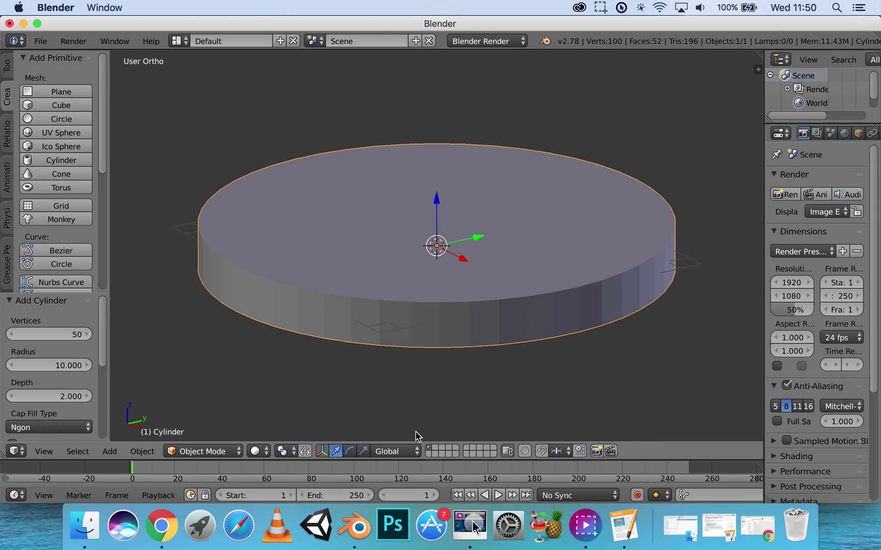
Set the cylinder's depth to 10.
{"action": "left_click", "coordinate": [75, 397]}
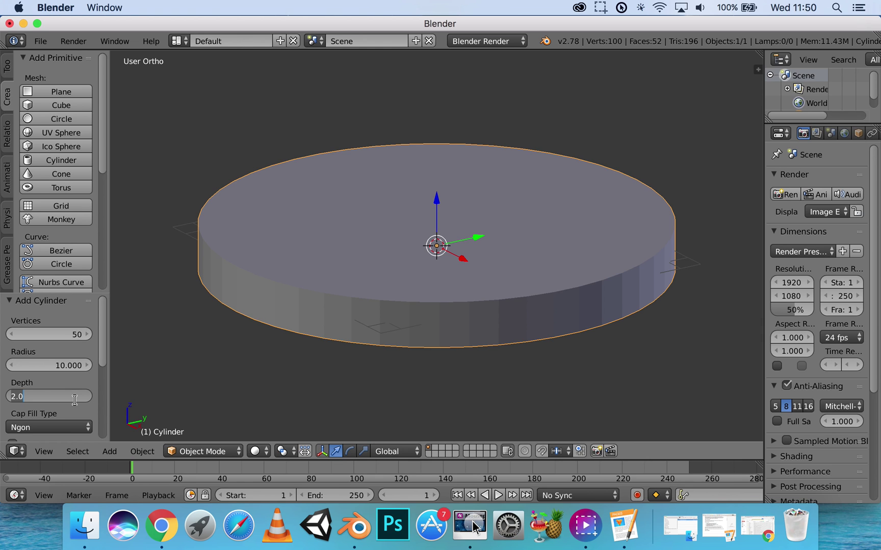
{"action": "type", "text": "10"}
{"action": "key", "text": "Return"}
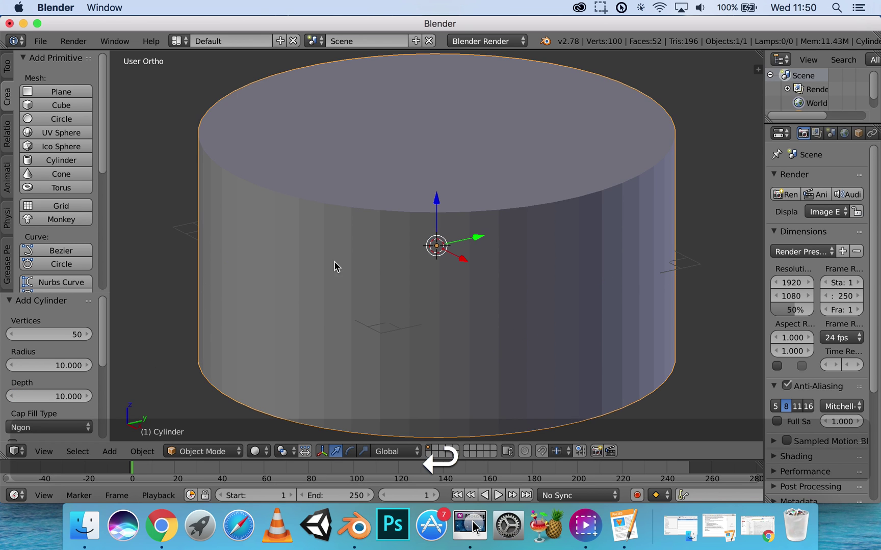
{"action": "scroll", "coordinate": [445, 249], "scroll_direction": "down", "scroll_amount": 3}
{"action": "scroll", "coordinate": [444, 248], "scroll_direction": "up", "scroll_amount": 2}
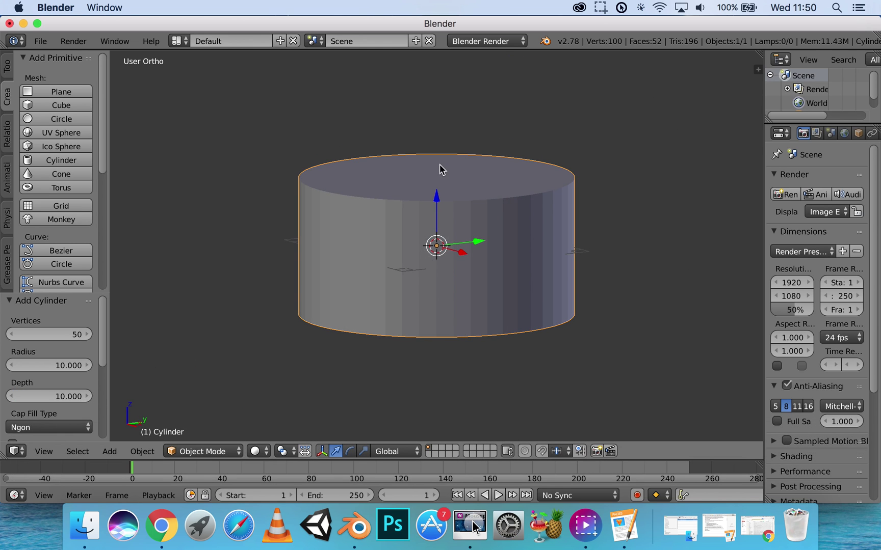
Scale the cylinder down uniformly on all axes by a factor of about 0.171.
{"action": "key", "text": "s"}
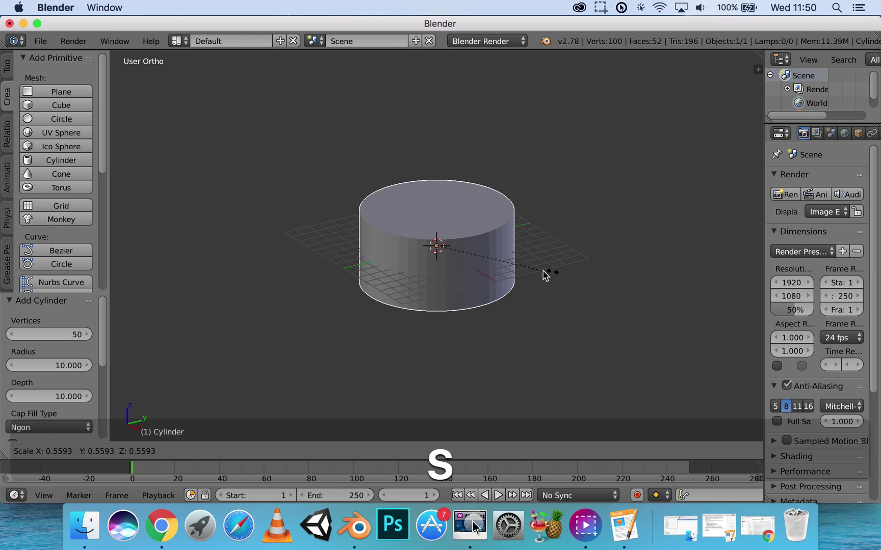
{"action": "left_click", "coordinate": [482, 264]}
{"action": "scroll", "coordinate": [442, 274], "scroll_direction": "up", "scroll_amount": 4}
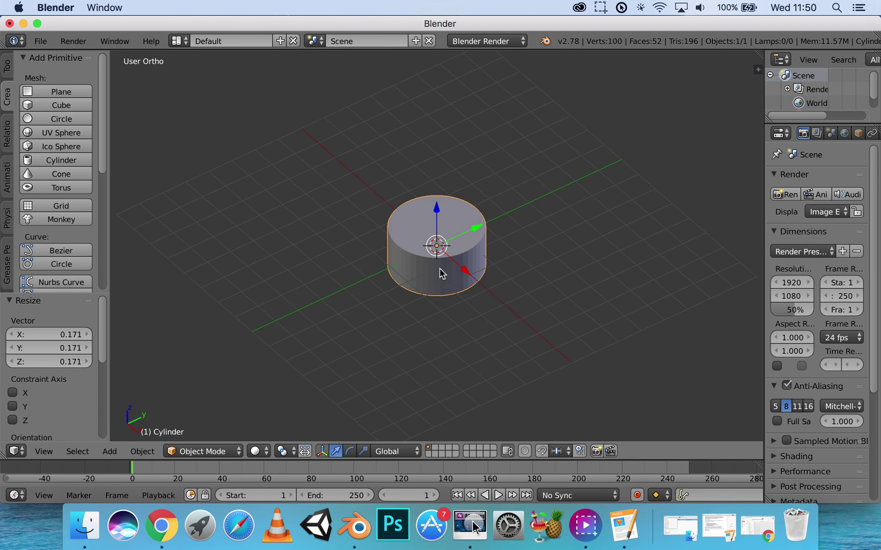
Delete the cylinder from the scene.
{"action": "scroll", "coordinate": [442, 274], "scroll_direction": "up", "scroll_amount": 4}
{"action": "key", "text": "x"}
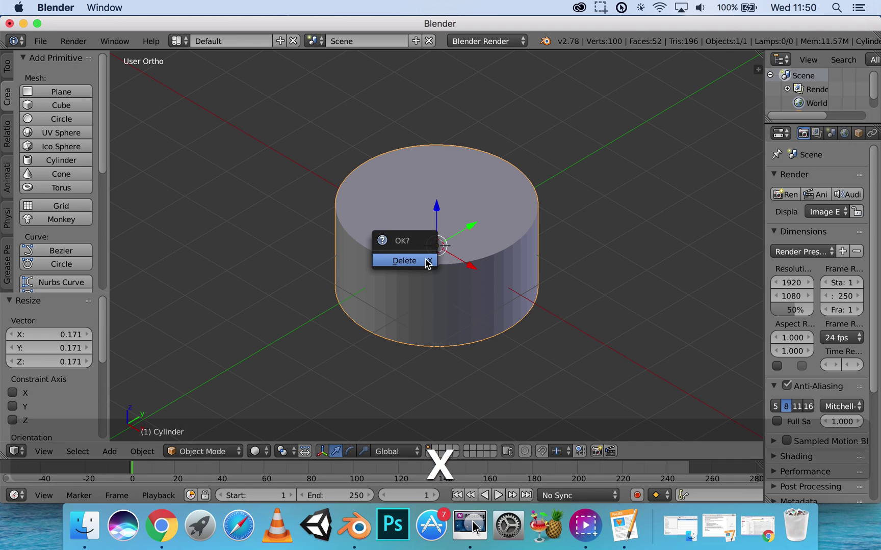
{"action": "left_click", "coordinate": [427, 262]}
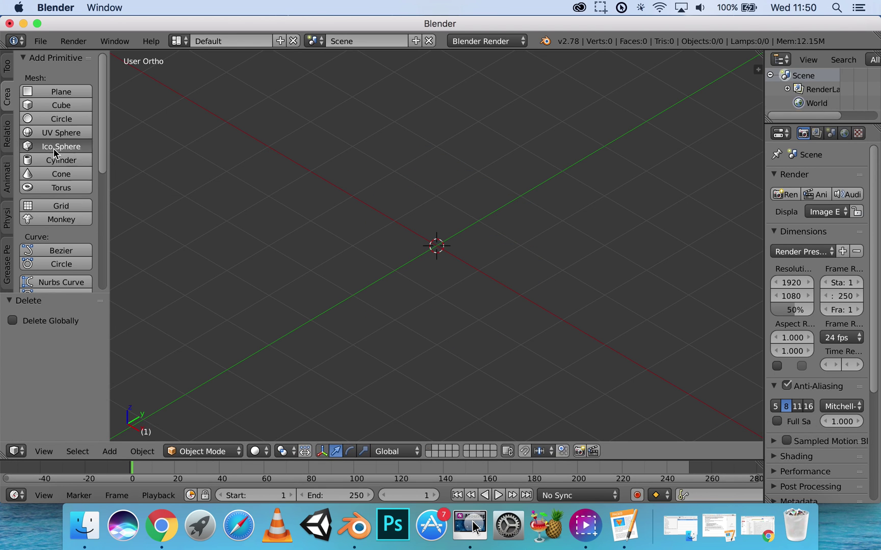
Add an ico sphere to the empty scene and reduce its subdivisions to 1.
{"action": "left_click", "coordinate": [55, 152]}
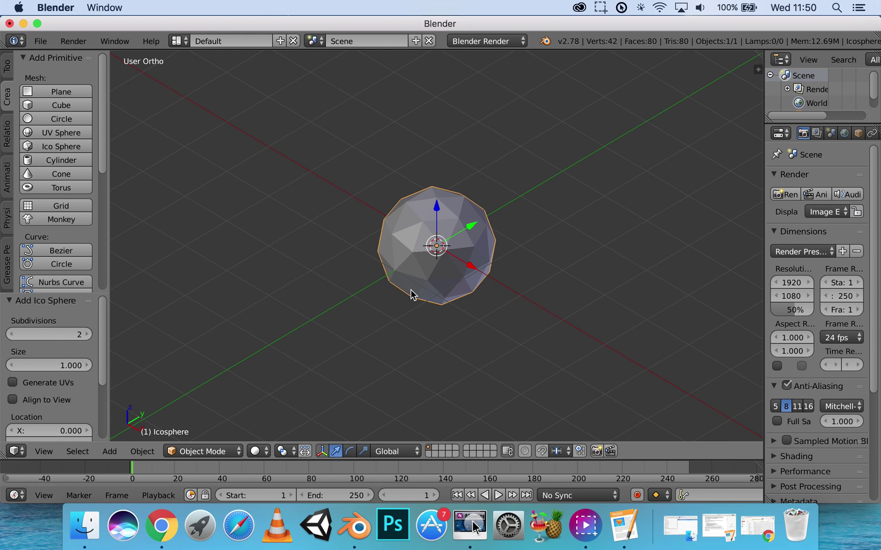
{"action": "scroll", "coordinate": [450, 269], "scroll_direction": "up", "scroll_amount": 3}
{"action": "middle_click_drag", "start_coordinate": [407, 205], "coordinate": [421, 215]}
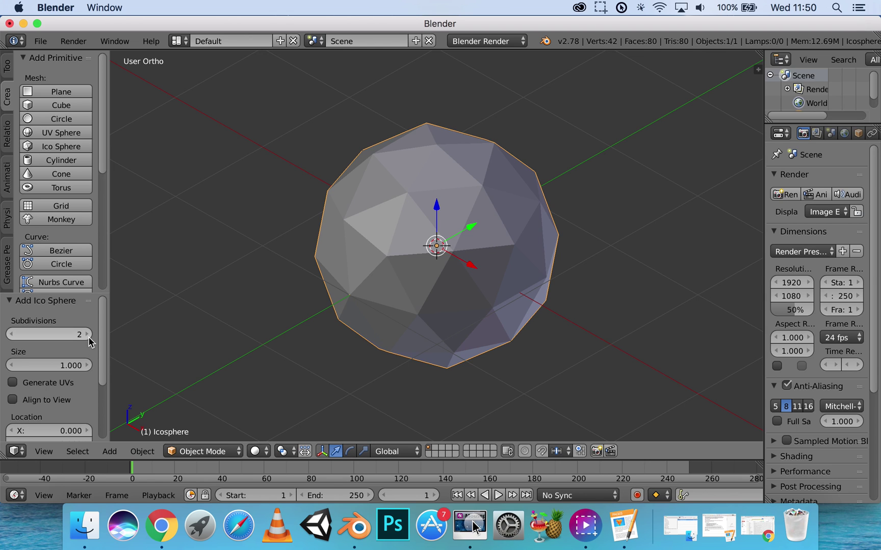
{"action": "left_click", "coordinate": [13, 335]}
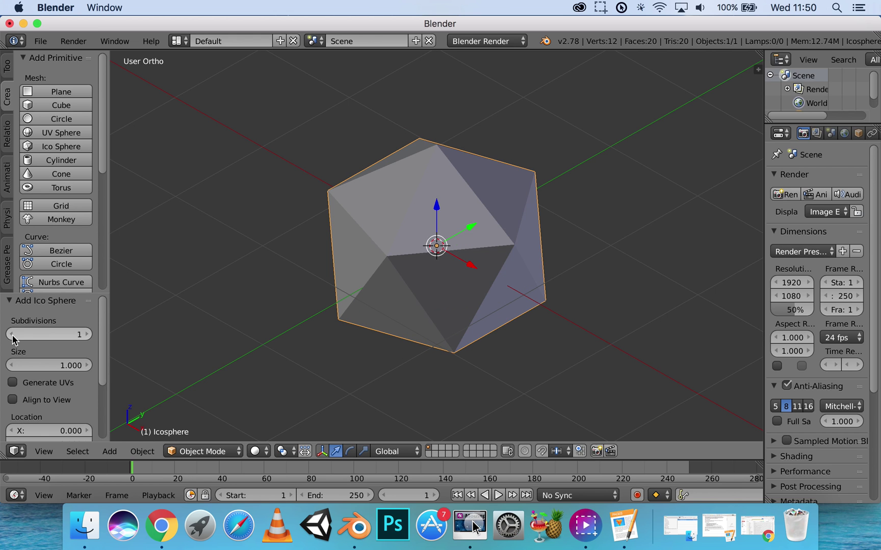
{"action": "middle_click_drag", "start_coordinate": [462, 251], "coordinate": [439, 247]}
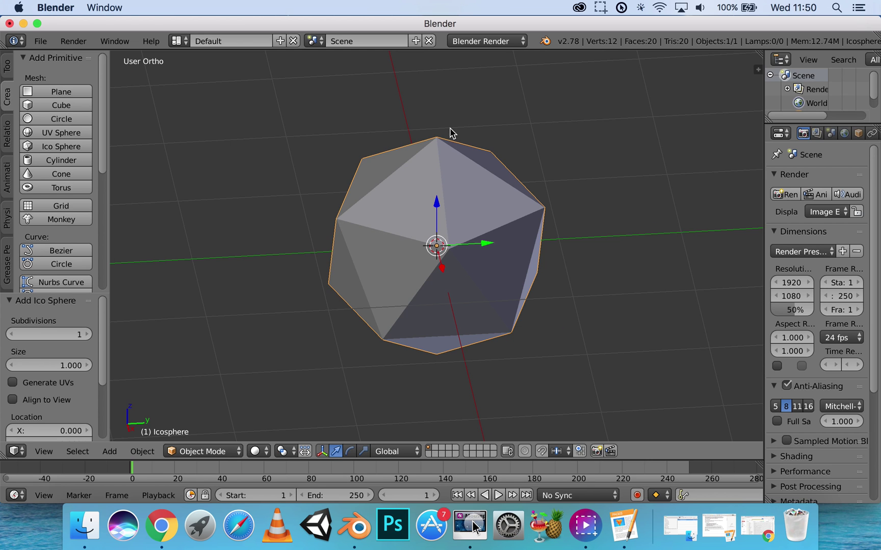
{"action": "middle_click_drag", "start_coordinate": [345, 212], "coordinate": [404, 243]}
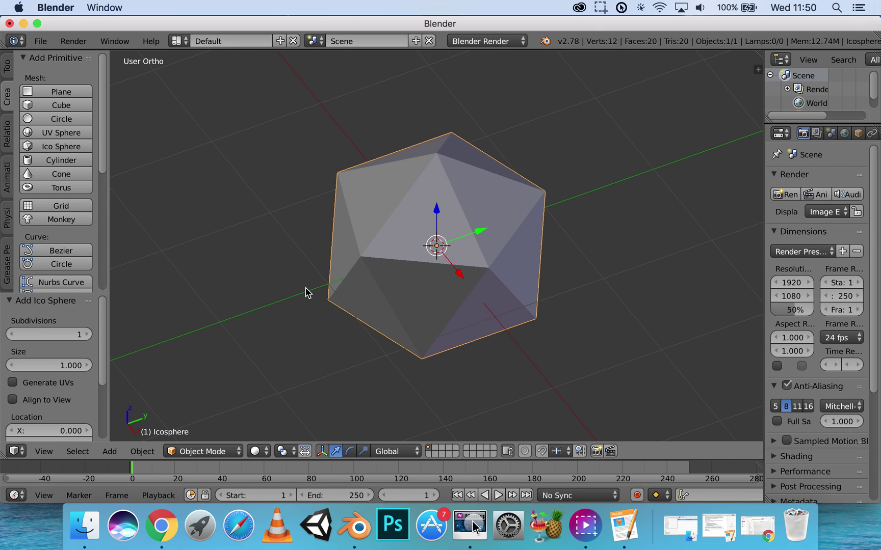
Raise the ico sphere's subdivisions to 5.
{"action": "left_click", "coordinate": [89, 335]}
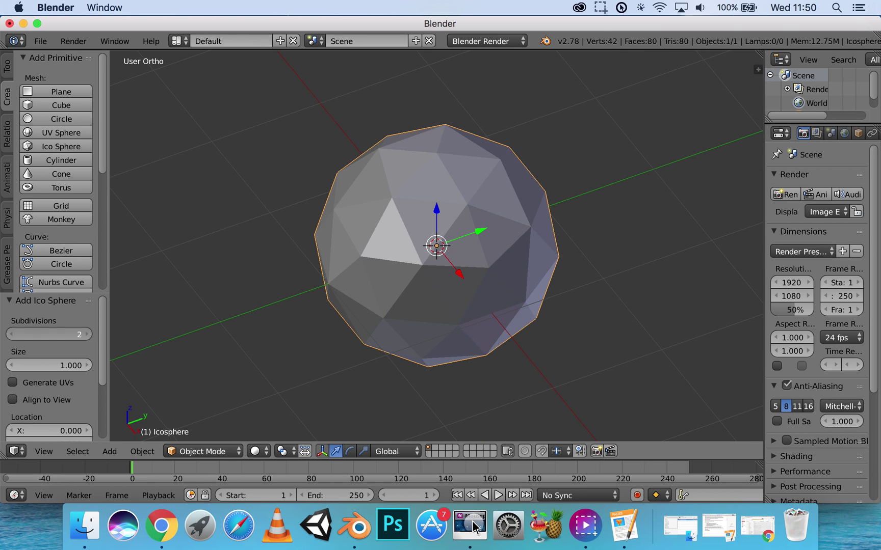
{"action": "left_click", "coordinate": [88, 334]}
{"action": "left_click", "coordinate": [88, 335]}
{"action": "middle_click_drag", "start_coordinate": [516, 251], "coordinate": [516, 254]}
{"action": "middle_click_drag", "start_coordinate": [417, 261], "coordinate": [510, 205]}
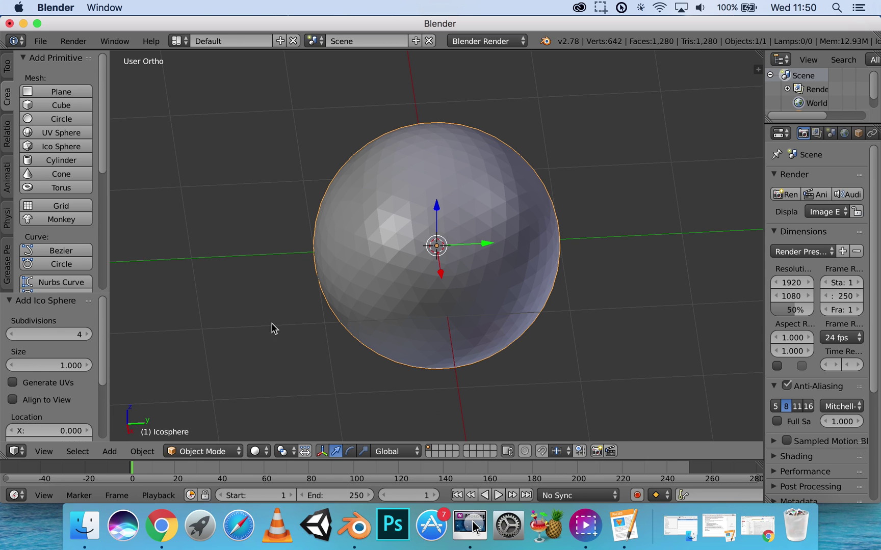
{"action": "left_click", "coordinate": [88, 335]}
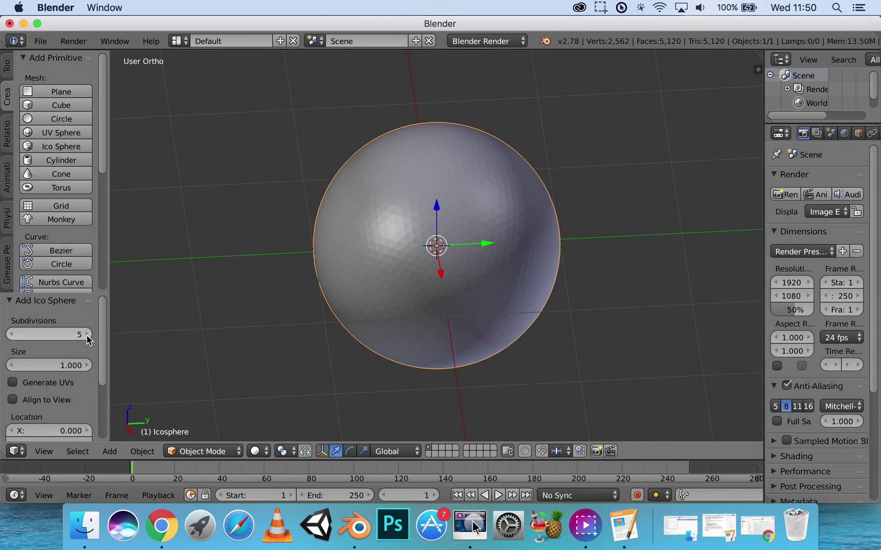
{"action": "middle_click_drag", "start_coordinate": [236, 324], "coordinate": [472, 256]}
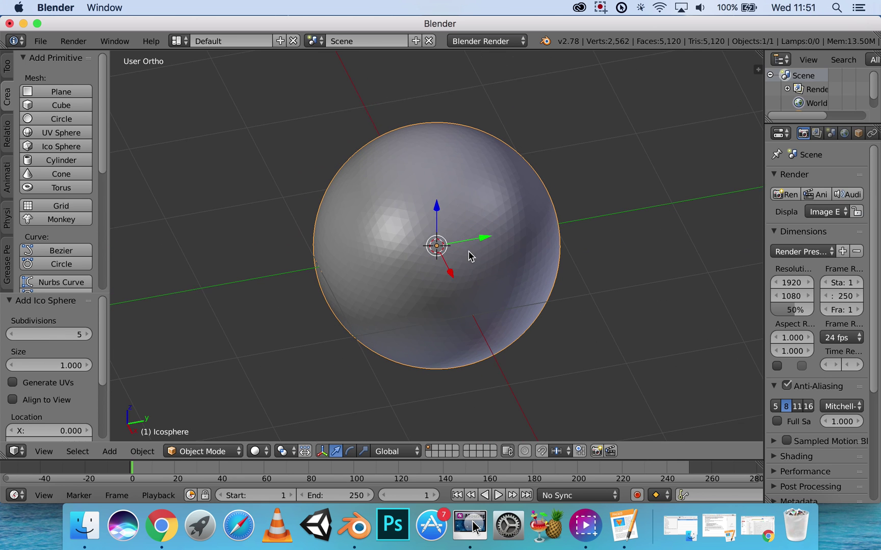
Delete the ico sphere and add a cone in its place.
{"action": "key", "text": "x"}
{"action": "left_click", "coordinate": [381, 258]}
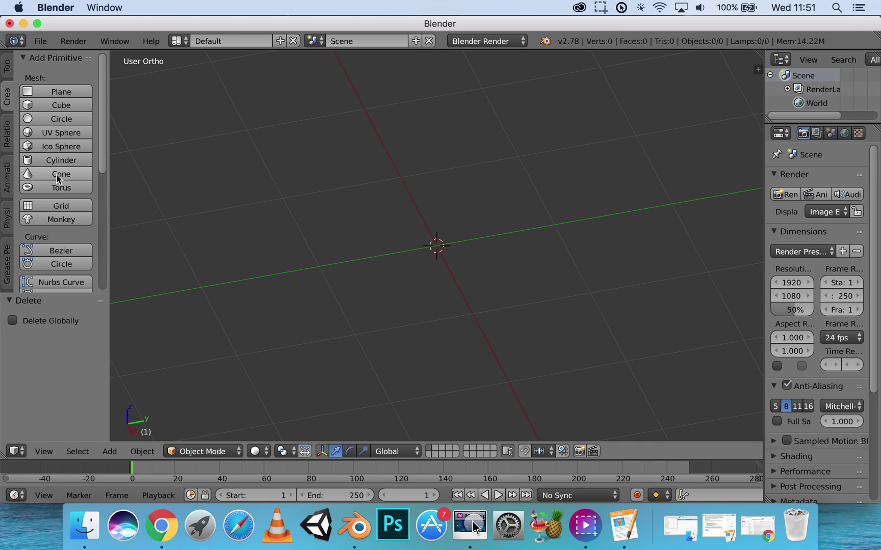
{"action": "left_click", "coordinate": [58, 176]}
{"action": "scroll", "coordinate": [372, 177], "scroll_direction": "left", "scroll_amount": 5}
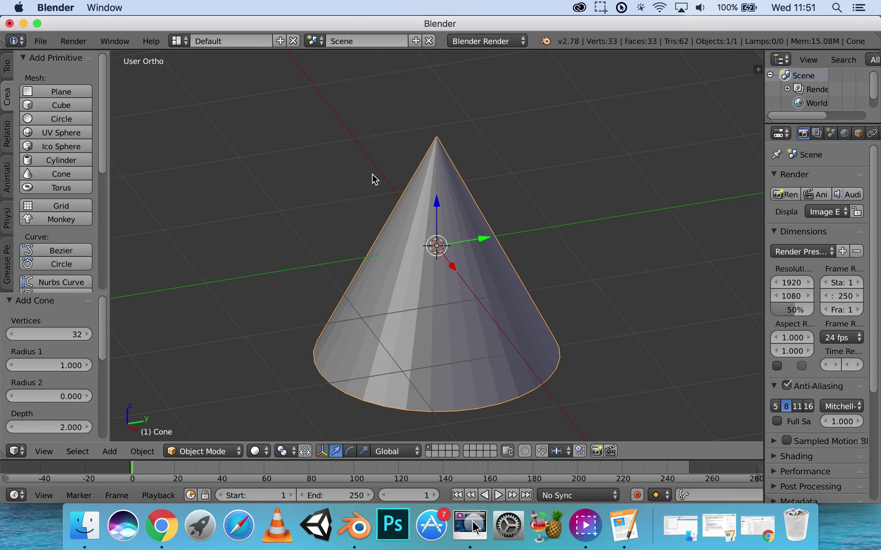
{"action": "scroll", "coordinate": [103, 343], "scroll_direction": "down", "scroll_amount": 1}
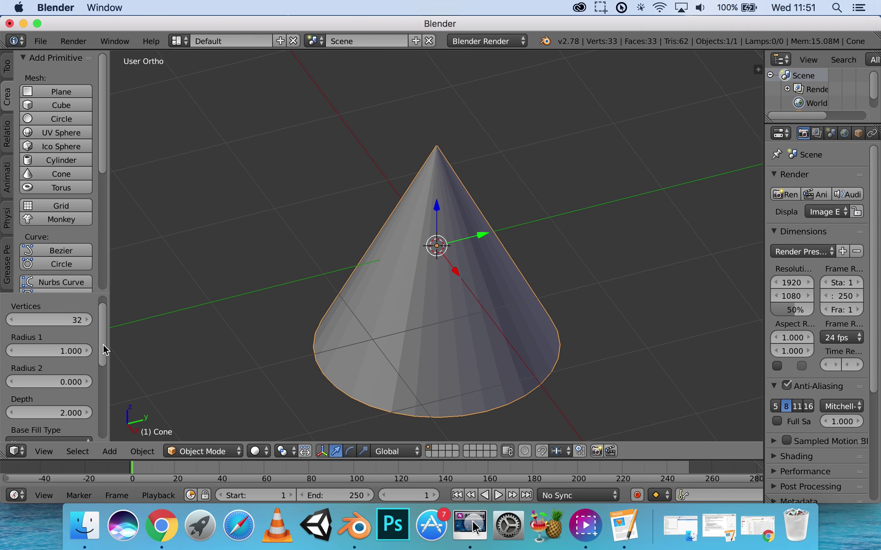
Set the cone's depth to 5.
{"action": "left_click_drag", "start_coordinate": [88, 413], "coordinate": [96, 413]}
{"action": "left_click", "coordinate": [63, 414]}
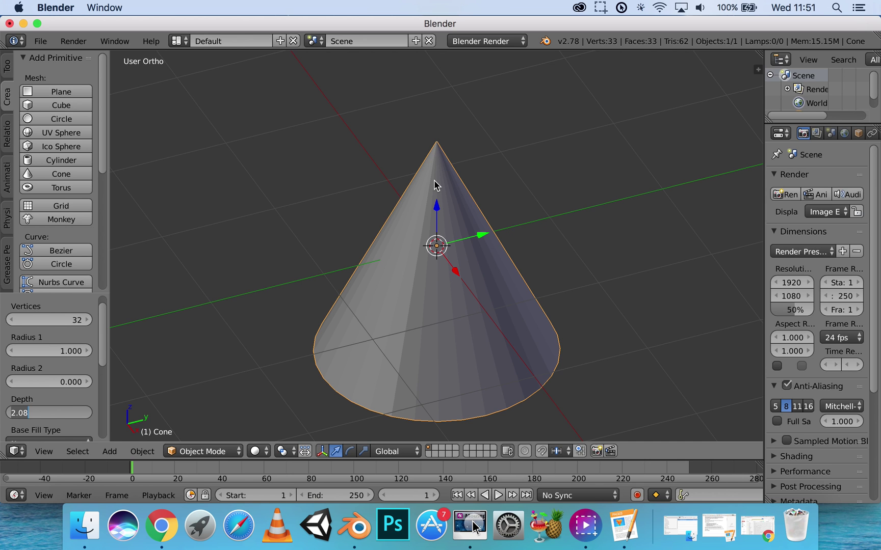
{"action": "type", "text": "5"}
{"action": "key", "text": "Return"}
{"action": "middle_click_drag", "start_coordinate": [440, 181], "coordinate": [426, 203]}
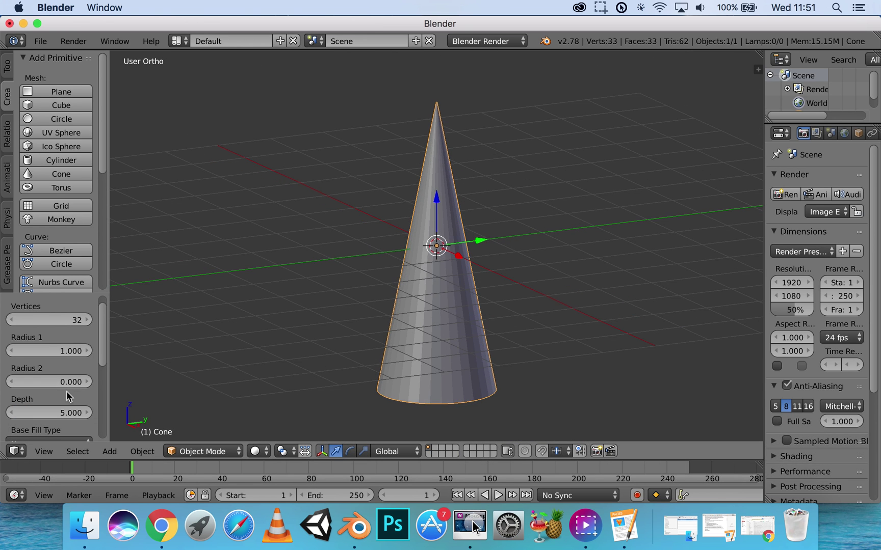
Give the cone a flat tip by setting its Radius 2 to 0.110.
{"action": "left_click", "coordinate": [86, 382]}
{"action": "left_click", "coordinate": [86, 382]}
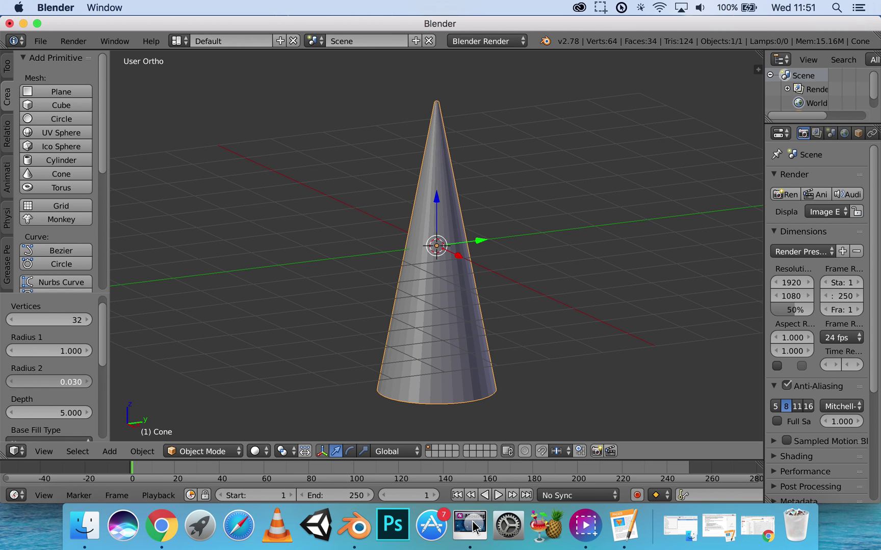
{"action": "left_click", "coordinate": [87, 383]}
{"action": "left_click", "coordinate": [86, 383]}
{"action": "left_click", "coordinate": [86, 382]}
{"action": "left_click", "coordinate": [86, 383]}
{"action": "left_click", "coordinate": [86, 382]}
{"action": "left_click", "coordinate": [86, 382]}
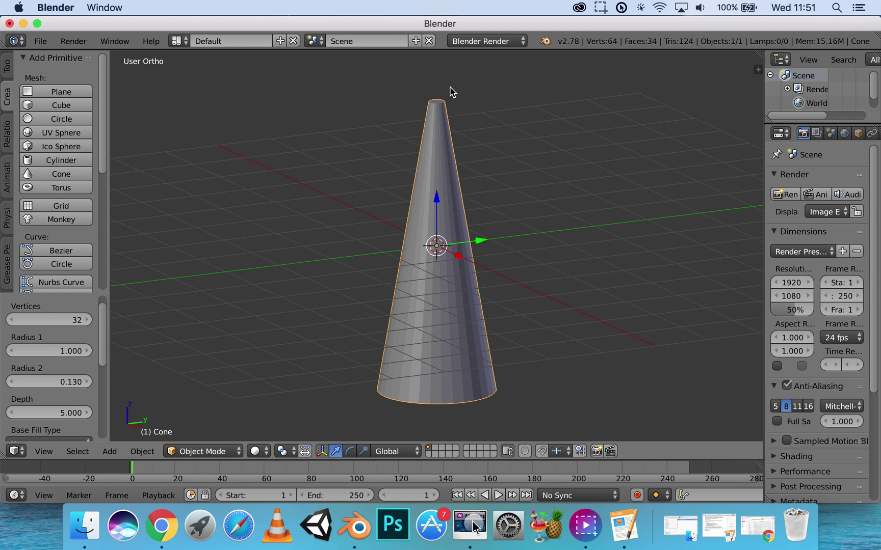
{"action": "left_click", "coordinate": [11, 383]}
{"action": "left_click", "coordinate": [11, 383]}
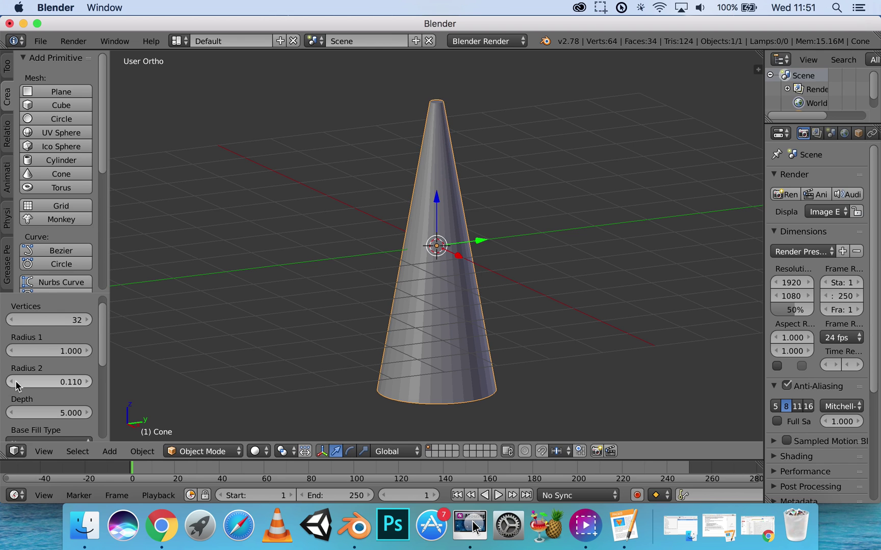
Widen the cone's base by setting its Radius 1 to 1.070.
{"action": "left_click", "coordinate": [87, 352]}
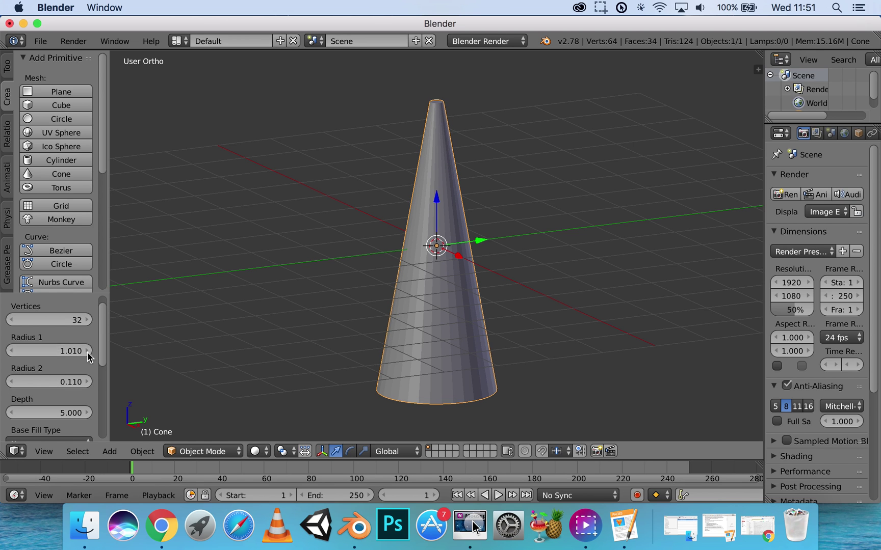
{"action": "left_click", "coordinate": [87, 352]}
{"action": "left_click", "coordinate": [87, 352]}
{"action": "left_click", "coordinate": [87, 352]}
{"action": "left_click", "coordinate": [87, 352]}
{"action": "left_click", "coordinate": [87, 352]}
{"action": "left_click", "coordinate": [87, 352]}
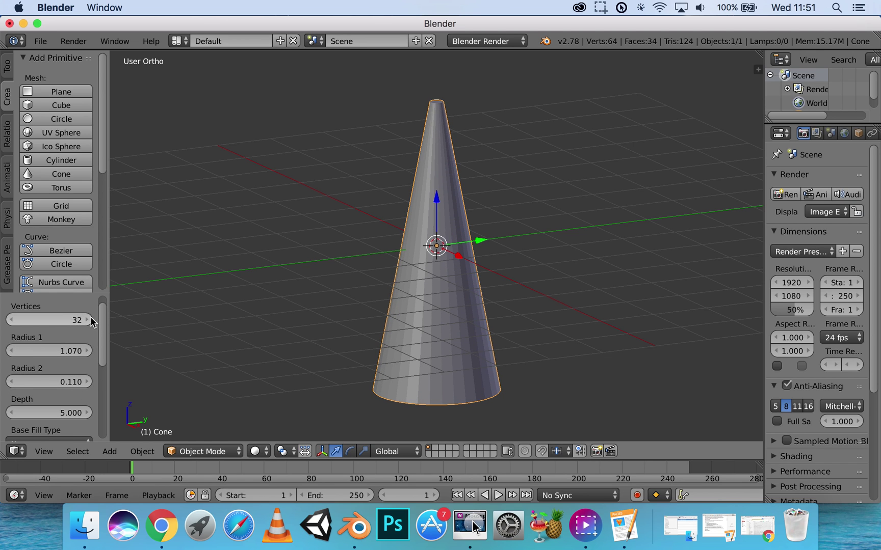
{"action": "middle_click_drag", "start_coordinate": [465, 316], "coordinate": [465, 334]}
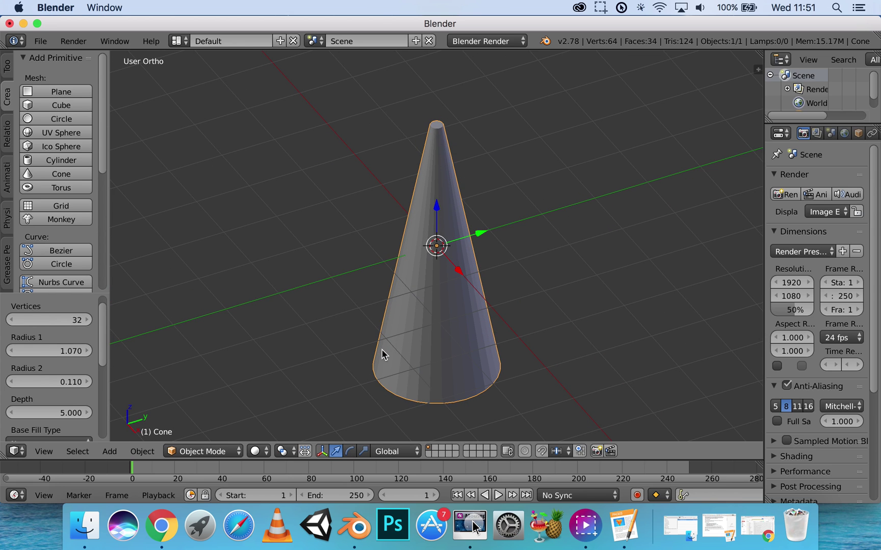
Increase the cone's number of vertices to 50.
{"action": "left_click", "coordinate": [88, 320]}
{"action": "left_click", "coordinate": [87, 320]}
{"action": "left_click", "coordinate": [87, 320]}
{"action": "left_click", "coordinate": [87, 320]}
{"action": "left_click", "coordinate": [87, 320]}
{"action": "left_click", "coordinate": [88, 320]}
{"action": "left_click", "coordinate": [87, 320]}
{"action": "left_click", "coordinate": [87, 320]}
{"action": "left_click", "coordinate": [87, 320]}
{"action": "left_click", "coordinate": [87, 320]}
{"action": "left_click", "coordinate": [87, 320]}
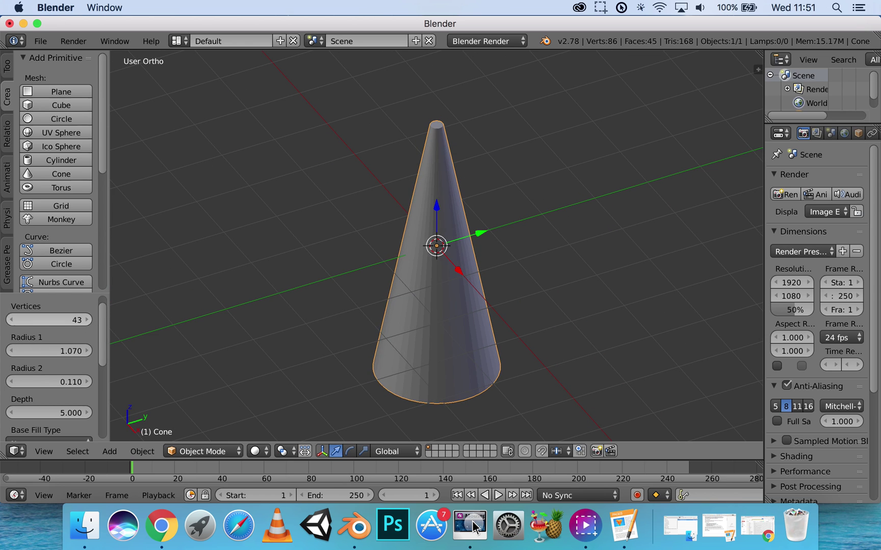
{"action": "left_click", "coordinate": [87, 320]}
{"action": "left_click", "coordinate": [87, 320]}
{"action": "left_click", "coordinate": [87, 320]}
{"action": "mouse_move", "coordinate": [100, 323]}
{"action": "left_mouse_down"}
{"action": "mouse_move", "coordinate": [105, 358]}
{"action": "mouse_move", "coordinate": [112, 311]}
{"action": "left_mouse_up"}
Delete the cone and add a torus in its place, leaving the operator presets unused.
{"action": "key", "text": "x"}
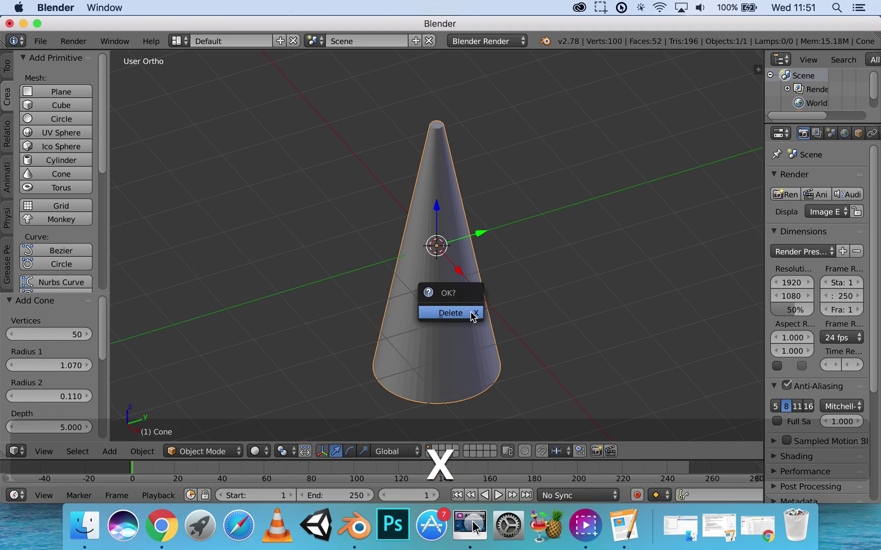
{"action": "left_click", "coordinate": [443, 311]}
{"action": "left_click", "coordinate": [51, 190]}
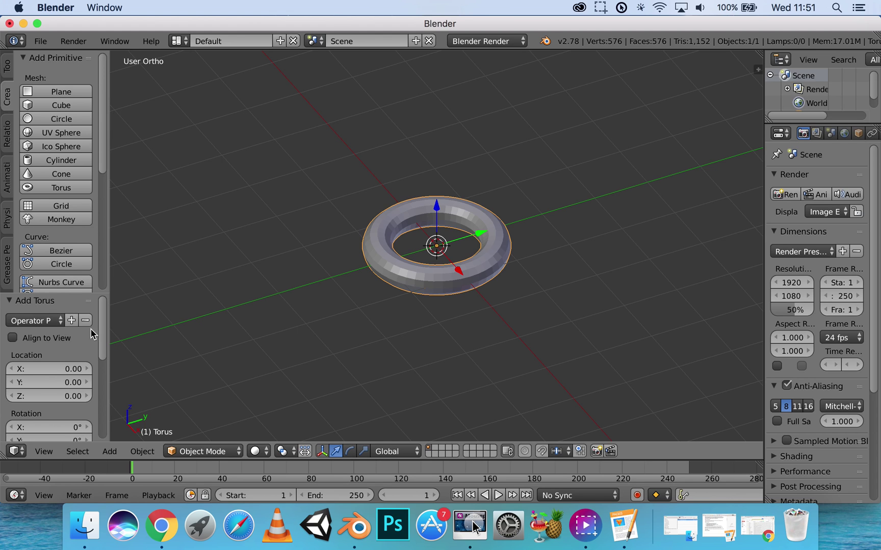
{"action": "left_click", "coordinate": [62, 321]}
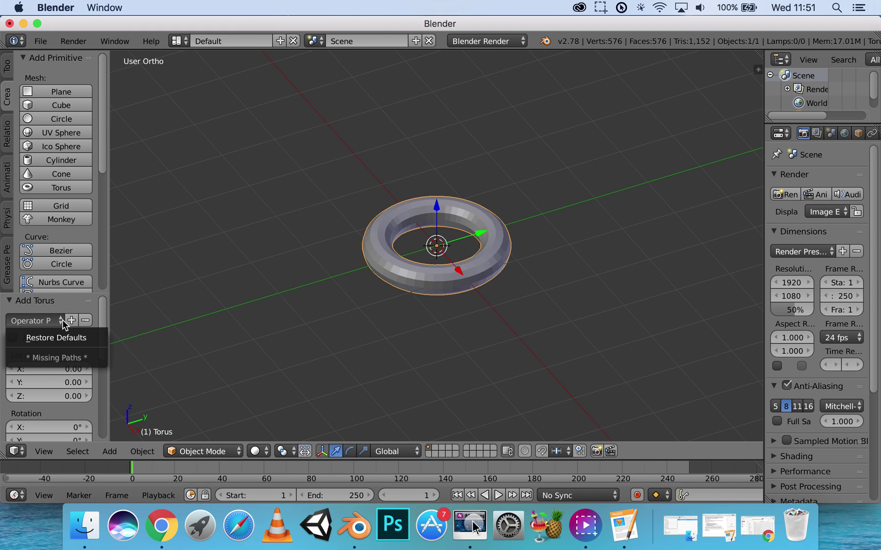
{"action": "left_click", "coordinate": [72, 321]}
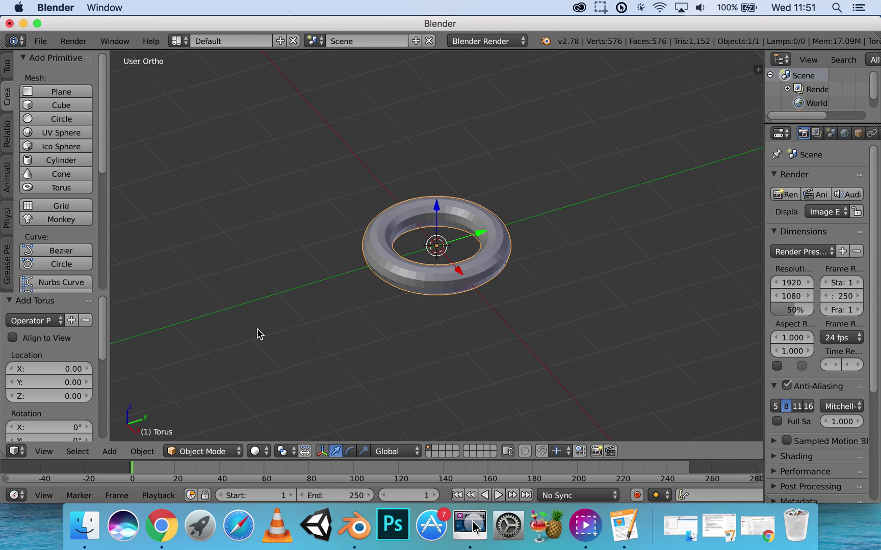
Increase the torus's major segments to 60, checking the ring from the top orthographic view.
{"action": "middle_click_drag", "start_coordinate": [271, 322], "coordinate": [267, 340]}
{"action": "left_click_drag", "start_coordinate": [99, 330], "coordinate": [100, 383]}
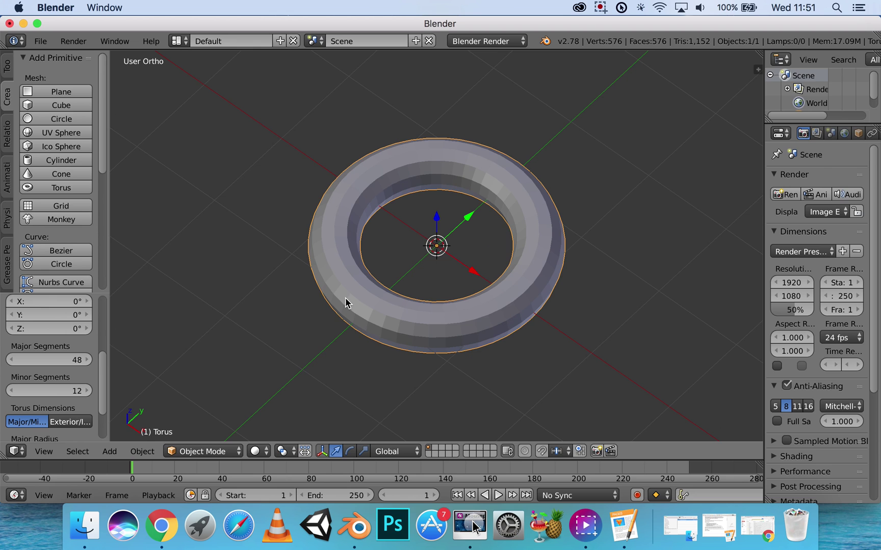
{"action": "left_click", "coordinate": [88, 360]}
{"action": "left_click", "coordinate": [89, 359]}
{"action": "left_click", "coordinate": [88, 359]}
{"action": "left_click", "coordinate": [88, 360]}
{"action": "left_click", "coordinate": [88, 360]}
{"action": "key", "text": "KP_5"}
{"action": "key", "text": "KP_7"}
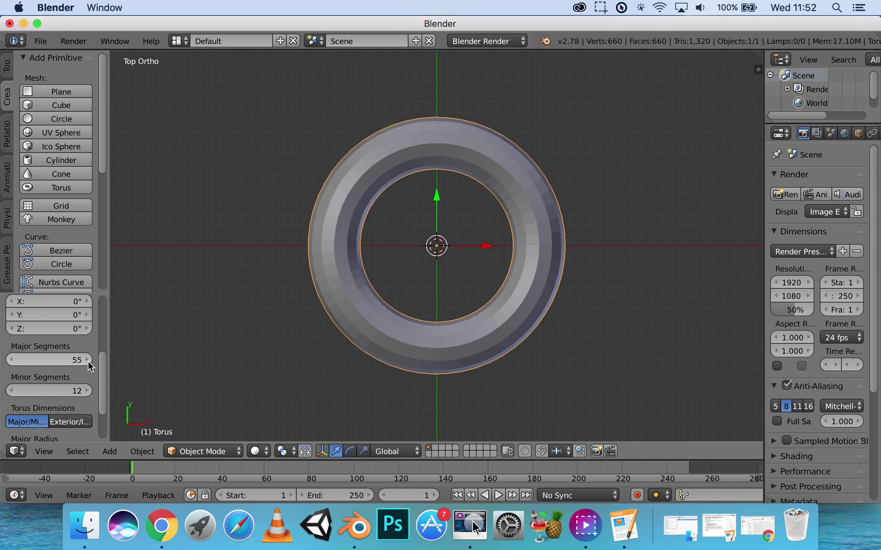
{"action": "left_click", "coordinate": [88, 359]}
{"action": "left_click", "coordinate": [88, 360]}
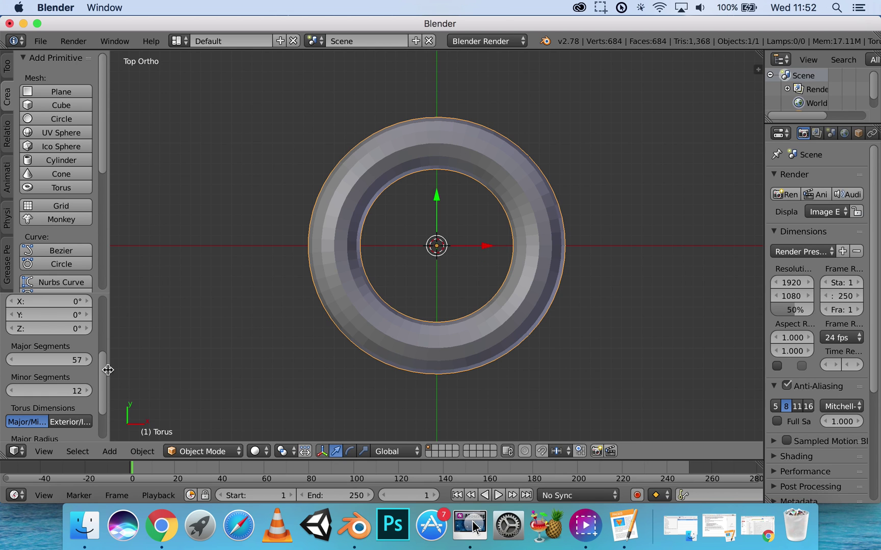
{"action": "left_click", "coordinate": [89, 361]}
{"action": "left_click", "coordinate": [88, 361]}
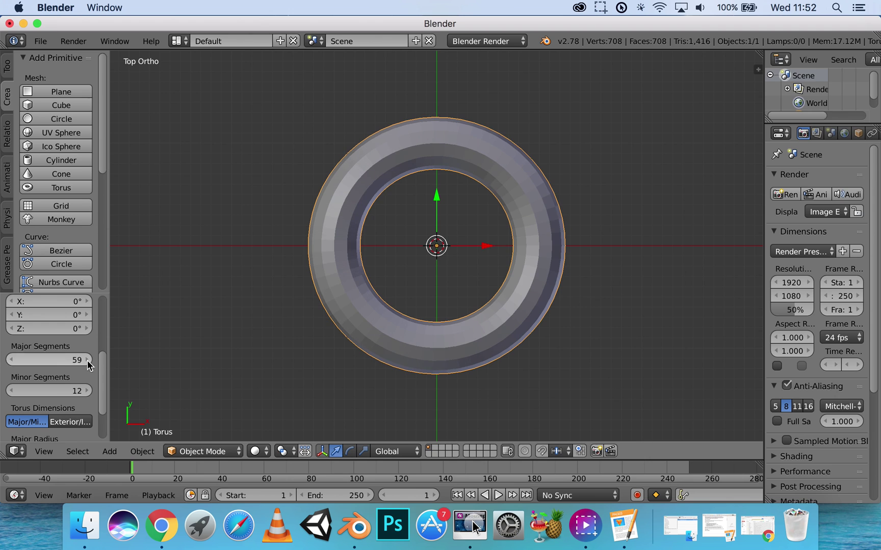
Increase the torus's minor segments to 18.
{"action": "left_click", "coordinate": [89, 391]}
{"action": "left_click", "coordinate": [89, 391]}
{"action": "left_click", "coordinate": [89, 391]}
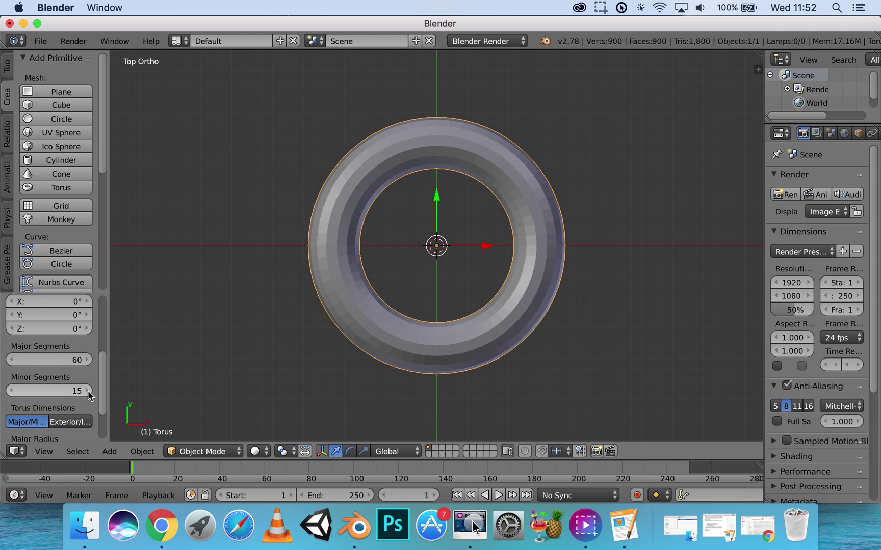
{"action": "left_click", "coordinate": [89, 391]}
{"action": "left_click", "coordinate": [89, 391]}
{"action": "left_click", "coordinate": [89, 391]}
{"action": "middle_click_drag", "start_coordinate": [398, 278], "coordinate": [285, 190]}
{"action": "scroll", "coordinate": [377, 246], "scroll_direction": "up", "scroll_amount": 4}
{"action": "scroll", "coordinate": [288, 209], "scroll_direction": "down", "scroll_amount": 3}
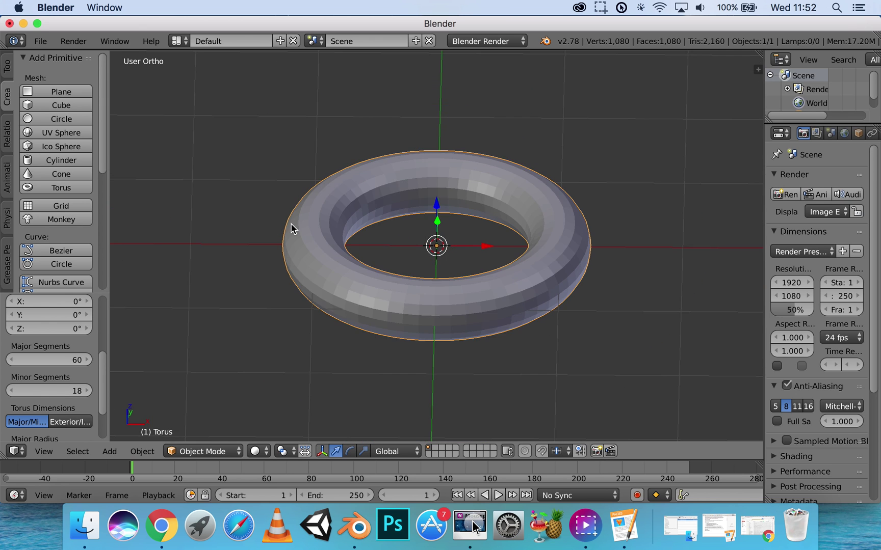
{"action": "middle_click_drag", "start_coordinate": [291, 228], "coordinate": [296, 244]}
Set the torus's minor segments to 30.
{"action": "left_click", "coordinate": [82, 390]}
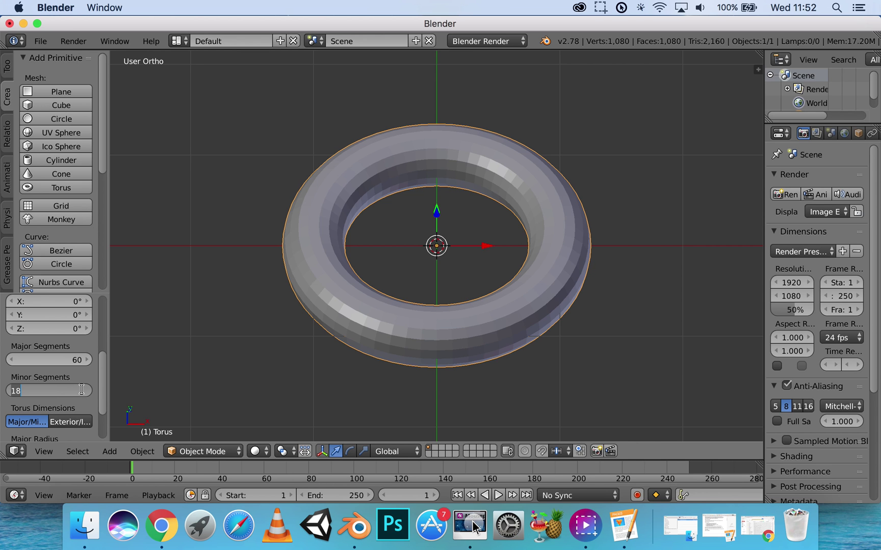
{"action": "type", "text": "30"}
{"action": "key", "text": "Return"}
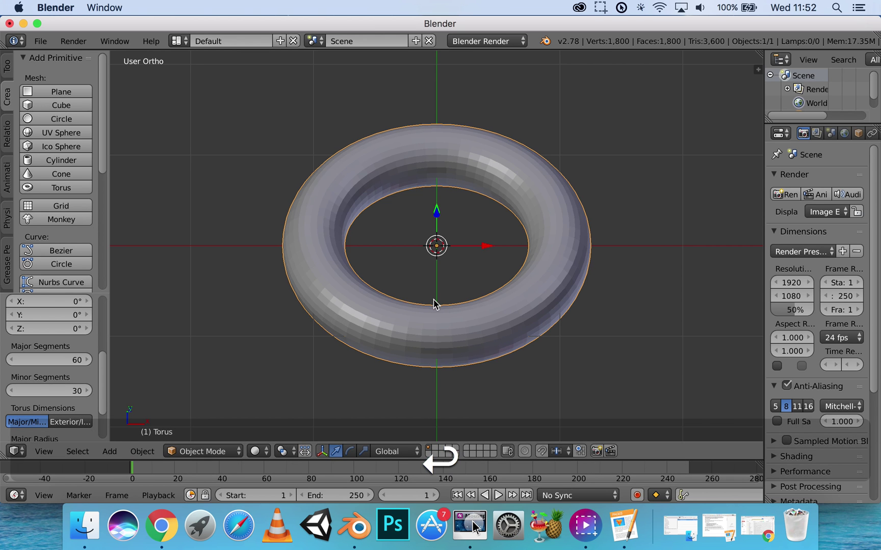
{"action": "middle_click_drag", "start_coordinate": [433, 301], "coordinate": [409, 266]}
{"action": "scroll", "coordinate": [411, 270], "scroll_direction": "down", "scroll_amount": 1}
{"action": "middle_click_drag", "start_coordinate": [288, 261], "coordinate": [259, 278]}
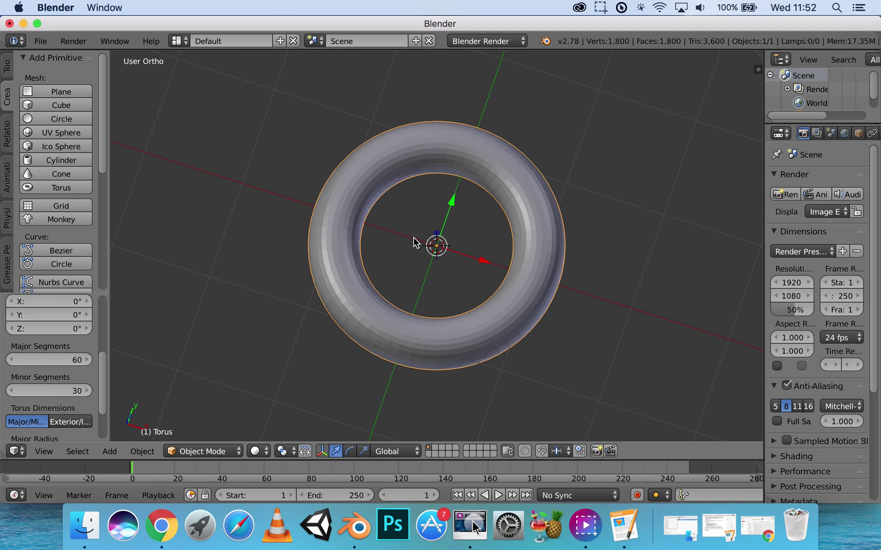
Delete the torus from the scene.
{"action": "key", "text": "x"}
{"action": "left_click", "coordinate": [452, 260]}
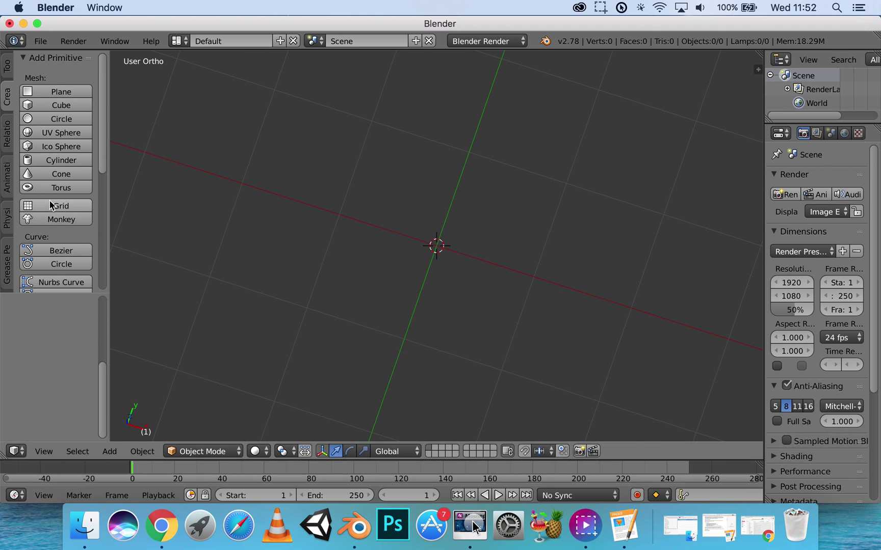
Add a grid mesh at the scene origin and enter Edit Mode to inspect its subdivisions.
{"action": "left_click", "coordinate": [52, 206]}
{"action": "middle_click_drag", "start_coordinate": [127, 218], "coordinate": [423, 214]}
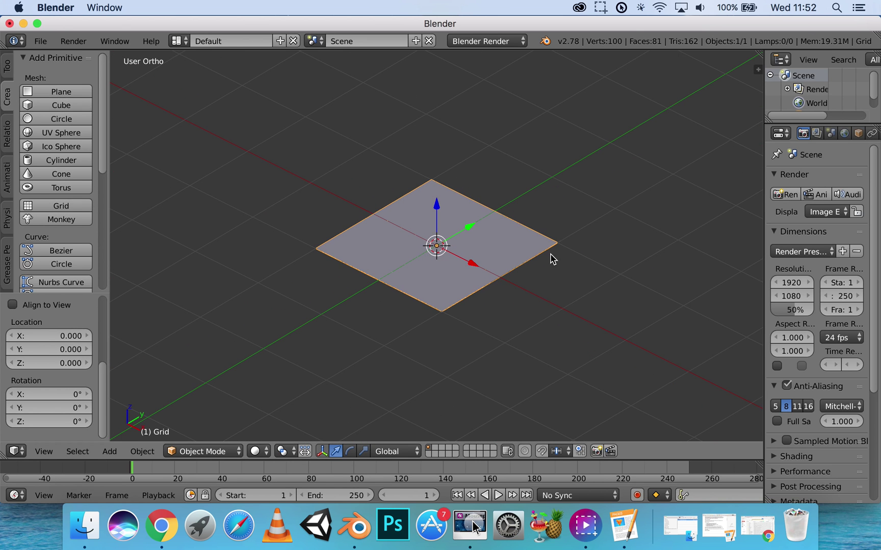
{"action": "key", "text": "x"}
{"action": "middle_click_drag", "start_coordinate": [404, 248], "coordinate": [401, 253]}
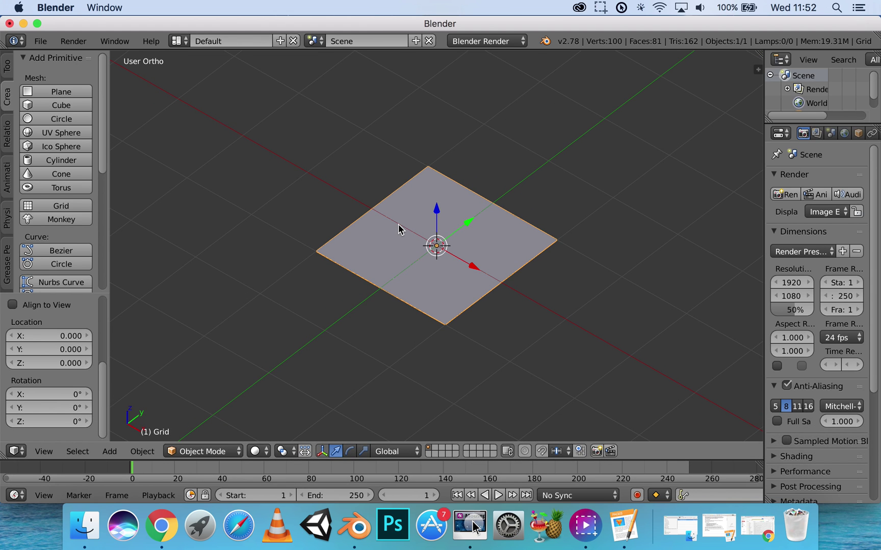
{"action": "key", "text": "Tab"}
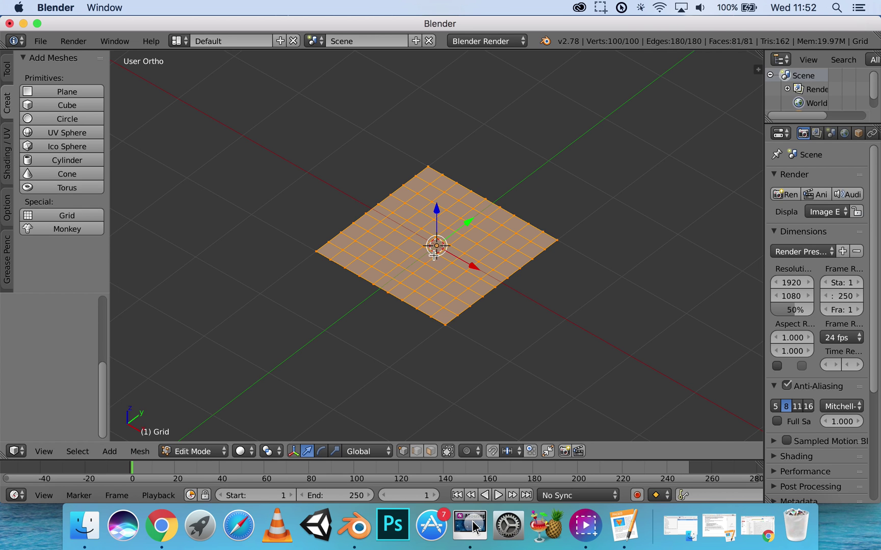
Return to Object Mode and delete the grid from the scene.
{"action": "key", "text": "Tab"}
{"action": "key", "text": "x"}
{"action": "left_click", "coordinate": [448, 249]}
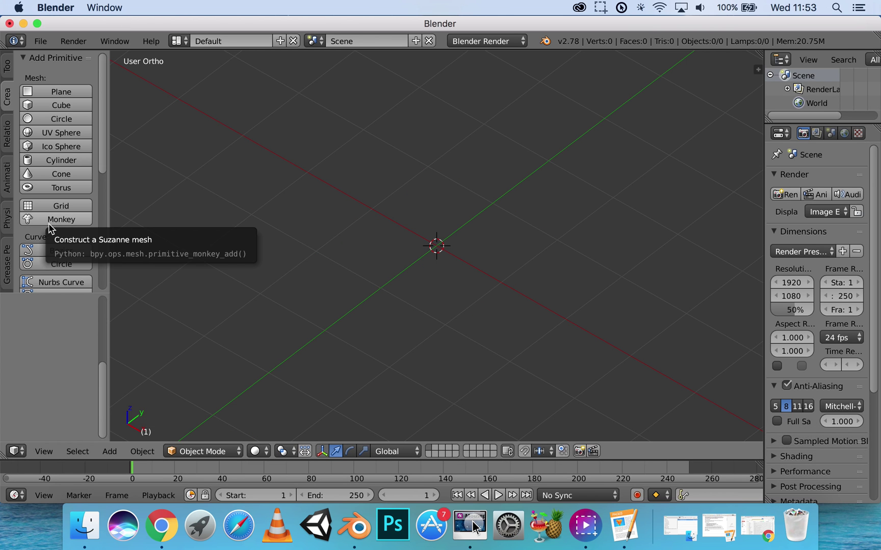
Add a monkey (Suzanne) mesh at the scene origin and examine its head from several angles.
{"action": "left_click", "coordinate": [49, 225]}
{"action": "middle_click_drag", "start_coordinate": [411, 244], "coordinate": [375, 251]}
{"action": "scroll", "coordinate": [434, 252], "scroll_direction": "up", "scroll_amount": 3}
{"action": "scroll", "coordinate": [429, 254], "scroll_direction": "down", "scroll_amount": 7}
{"action": "scroll", "coordinate": [422, 252], "scroll_direction": "up", "scroll_amount": 3}
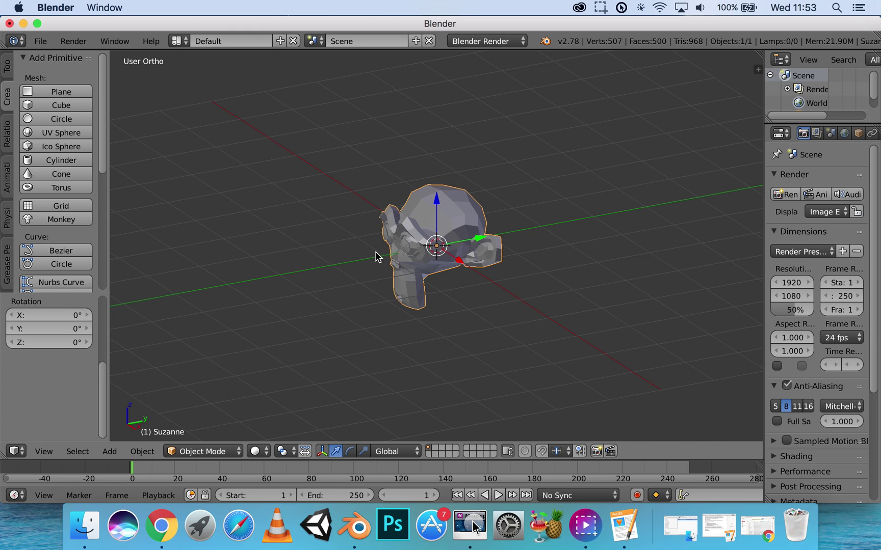
{"action": "middle_click_drag", "start_coordinate": [448, 243], "coordinate": [444, 242]}
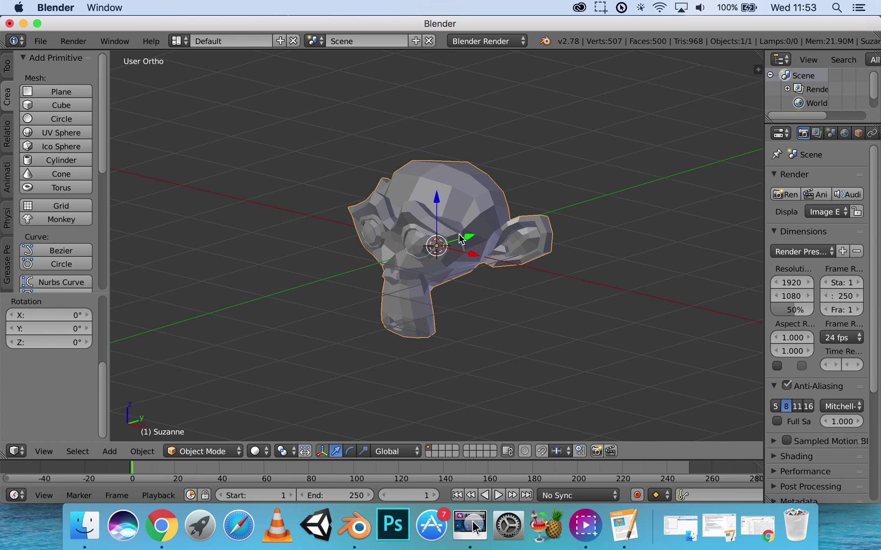
{"action": "scroll", "coordinate": [462, 239], "scroll_direction": "up", "scroll_amount": 2}
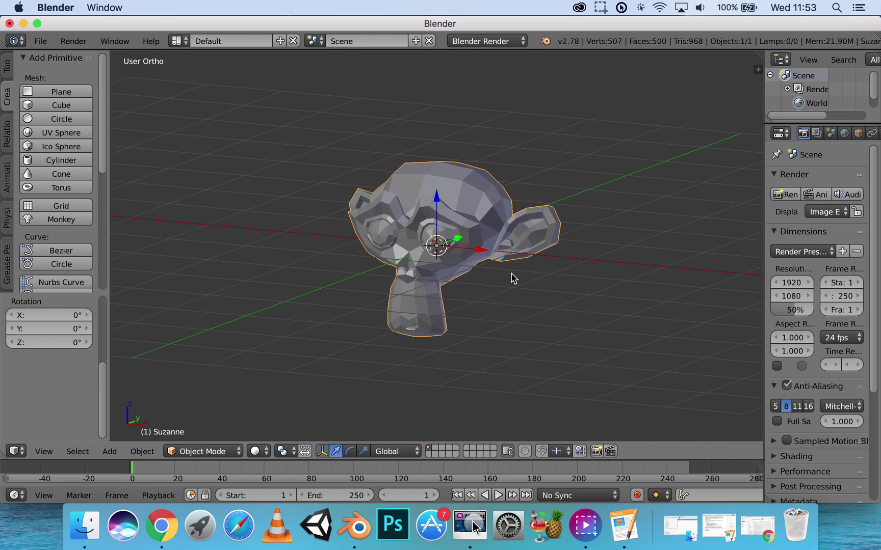
Delete the monkey mesh from the scene.
{"action": "key", "text": "x"}
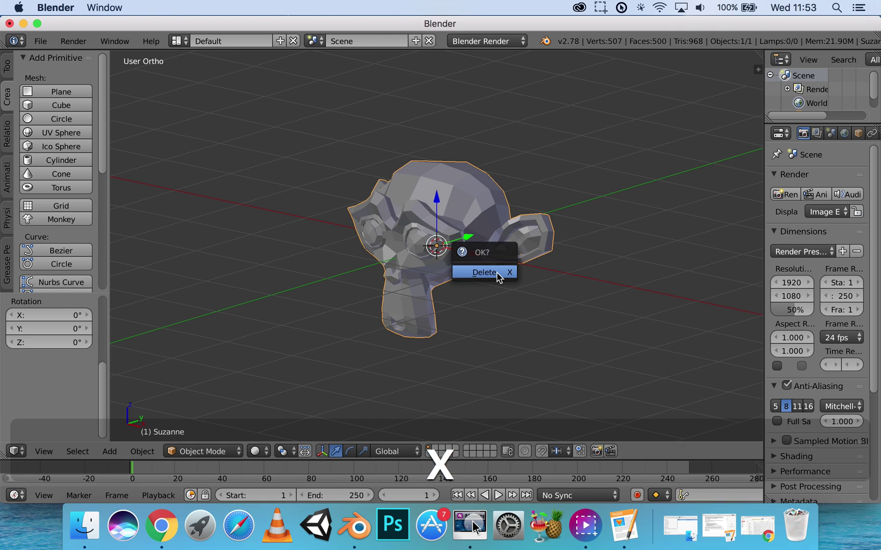
{"action": "left_click", "coordinate": [500, 274]}
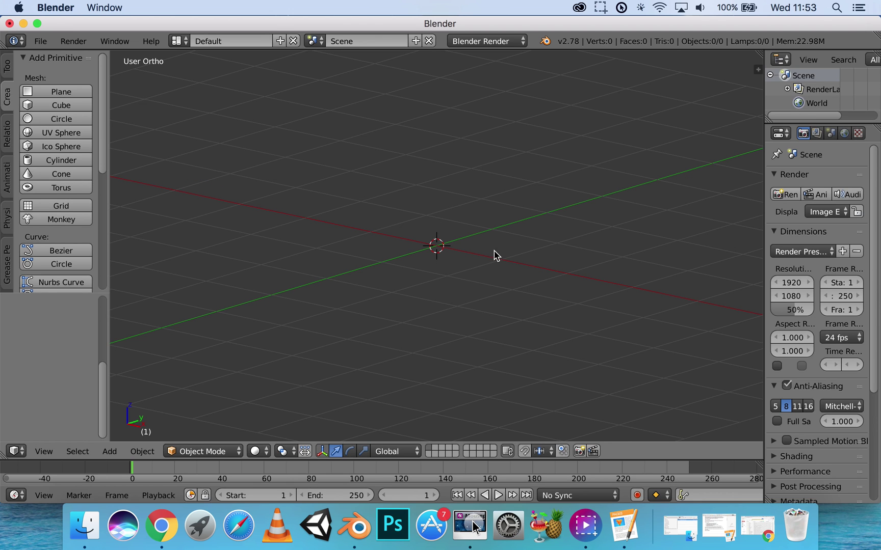
{"action": "middle_click_drag", "start_coordinate": [487, 256], "coordinate": [488, 262]}
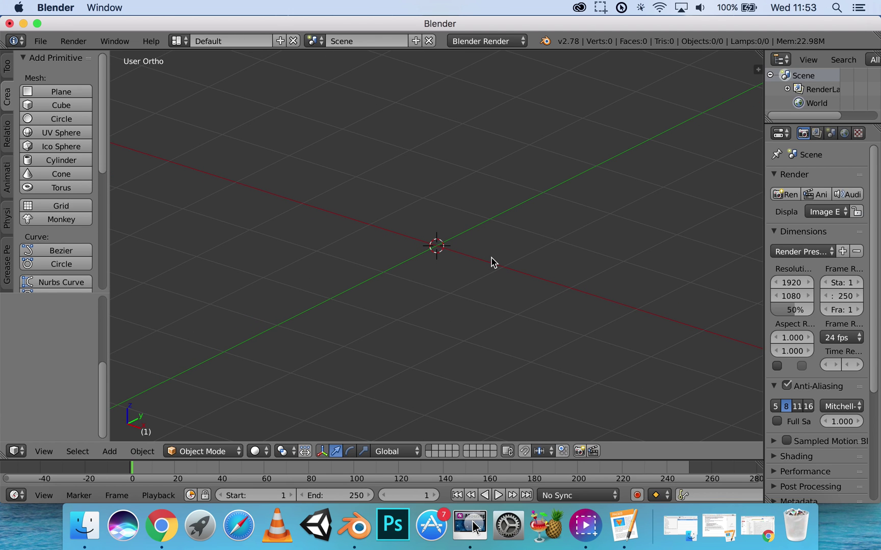